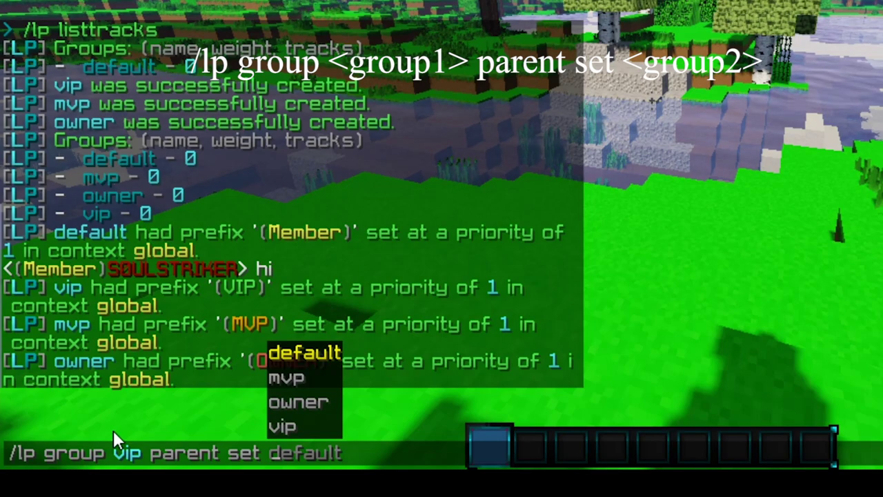
Run /lp group vip parent set default to make the vip group inherit from default
left_click(300, 349)
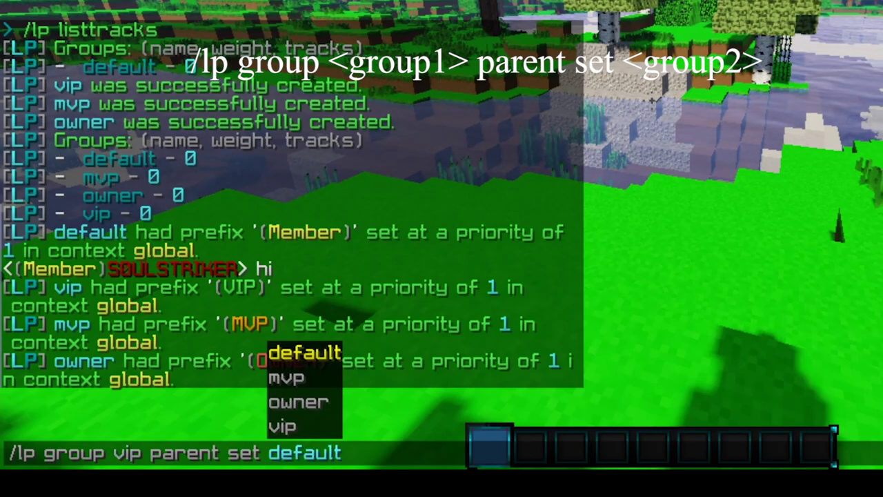
key("Return")
Rework the previous command into /lp group mvp parent set vip and run it so mvp inherits from vip
key("t")
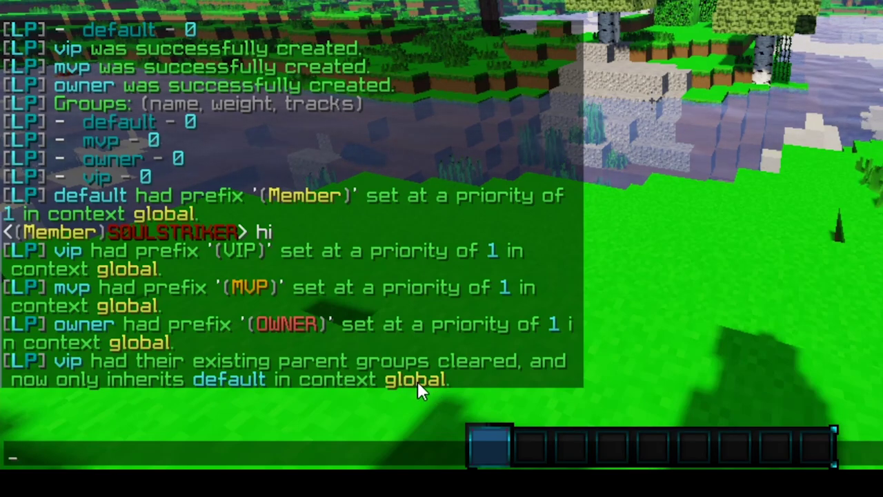
key("Up")
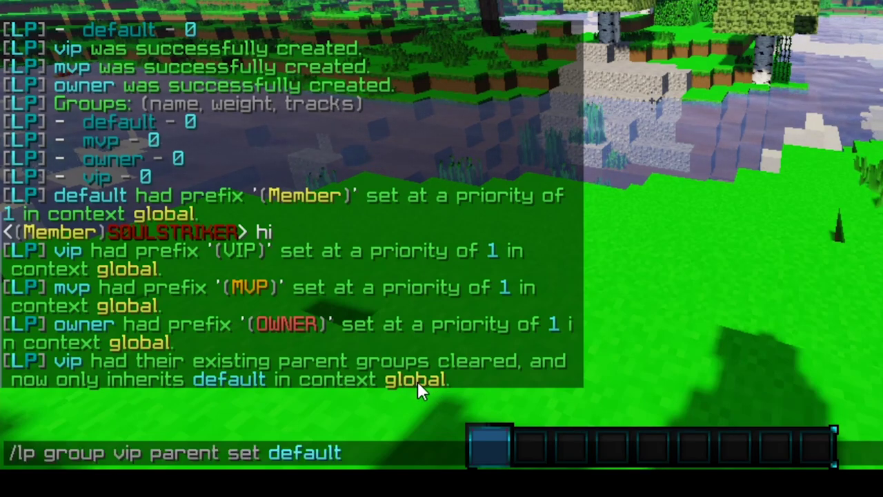
key("Left")
key("Left")
key("Left")
key("Left")
key("Left")
key("Left")
key("Left")
key("Left")
key("Left")
key("Left")
key("Left")
key("Left")
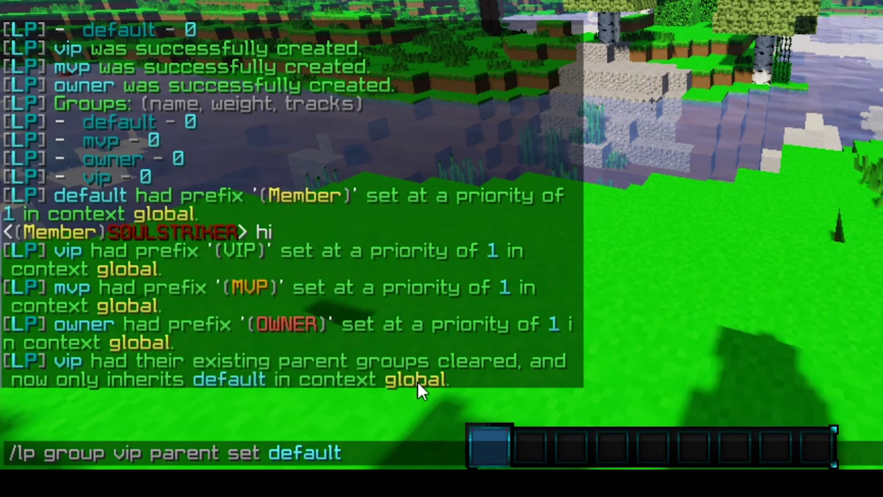
key("BackSpace")
key("BackSpace")
key("BackSpace")
key("BackSpace")
type("mvp")
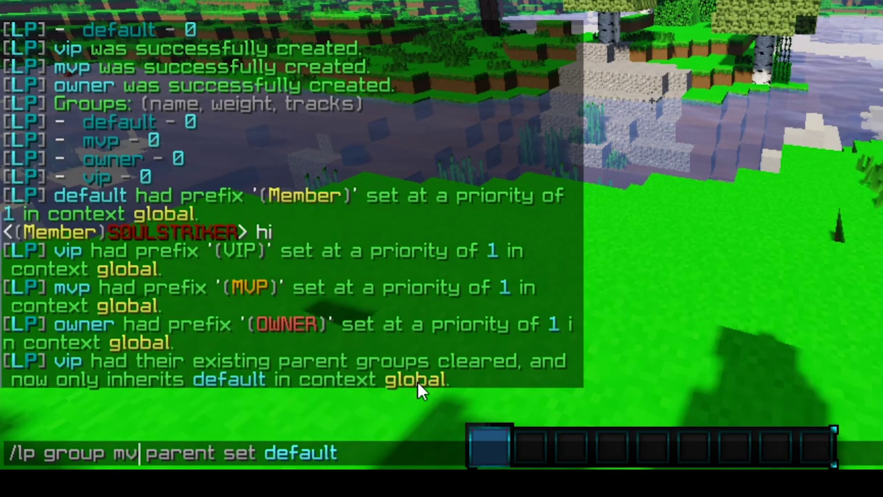
key("End")
key("BackSpace")
key("BackSpace")
key("BackSpace")
key("BackSpace")
key("BackSpace")
key("BackSpace")
key("BackSpace")
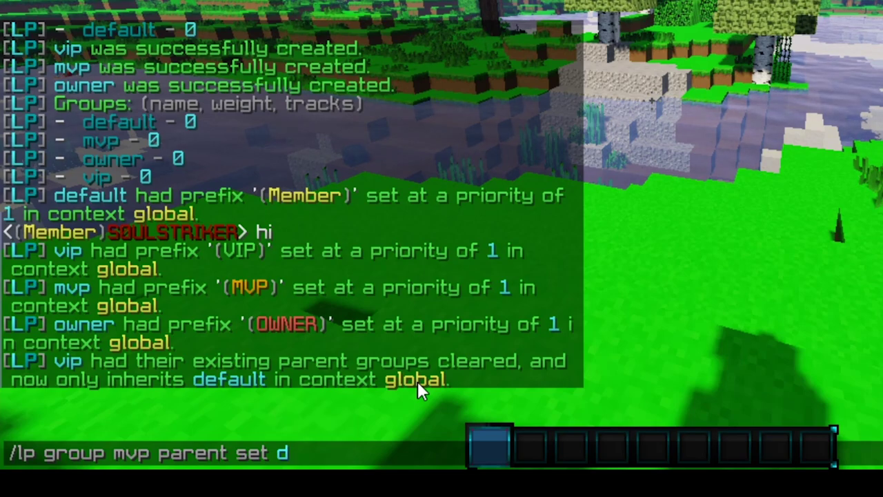
type("vip")
key("Return")
Rework the last command into /lp group owner parent set mvp and run it so owner inherits from mvp
key("t")
key("Up")
key("Left")
key("Left")
key("Left")
key("Left")
key("BackSpace")
key("BackSpace")
key("BackSpace")
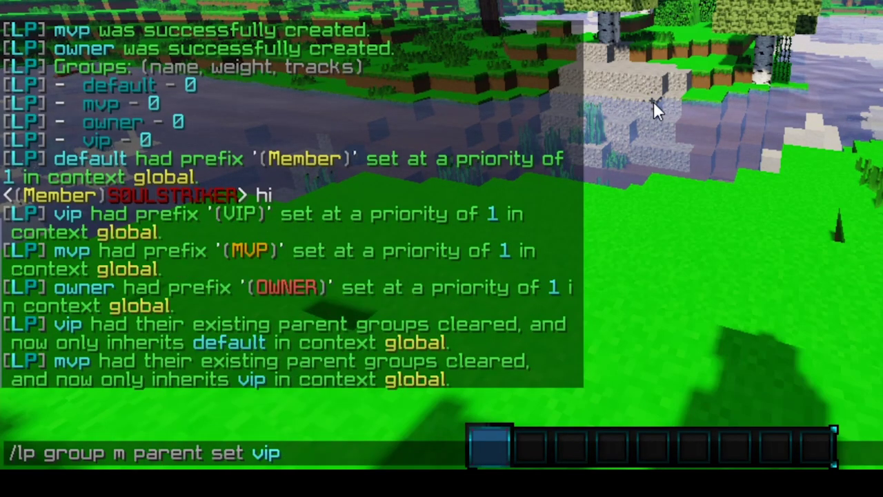
type("owner")
key("End")
key("BackSpace")
key("BackSpace")
key("BackSpace")
type("mvp")
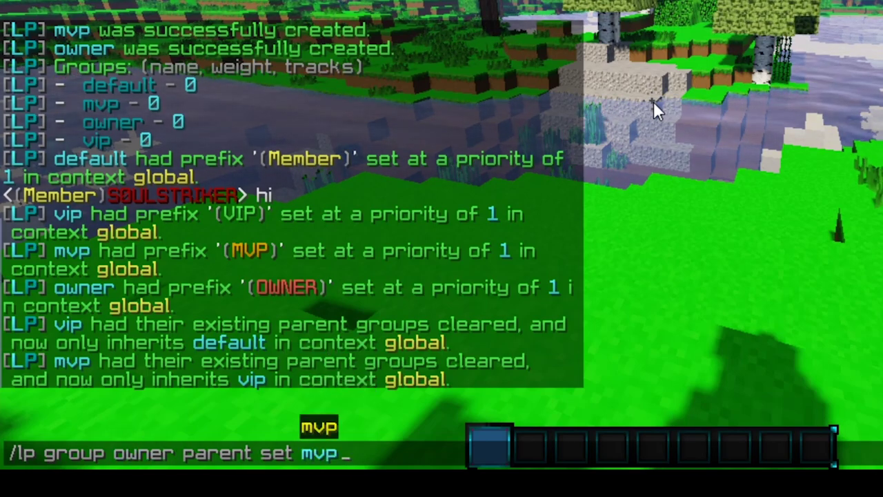
mouse_move(377, 292)
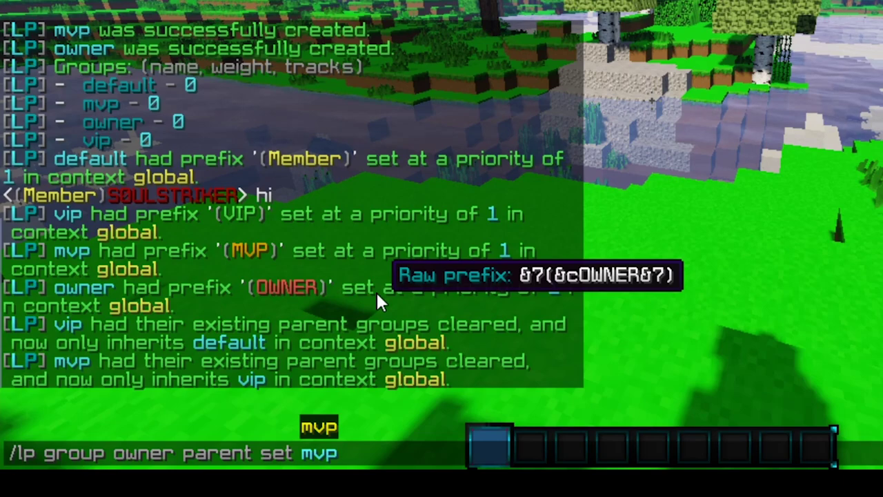
key("Return")
Run /lp editor to create a web editor session and open its generated link in the browser
key("t")
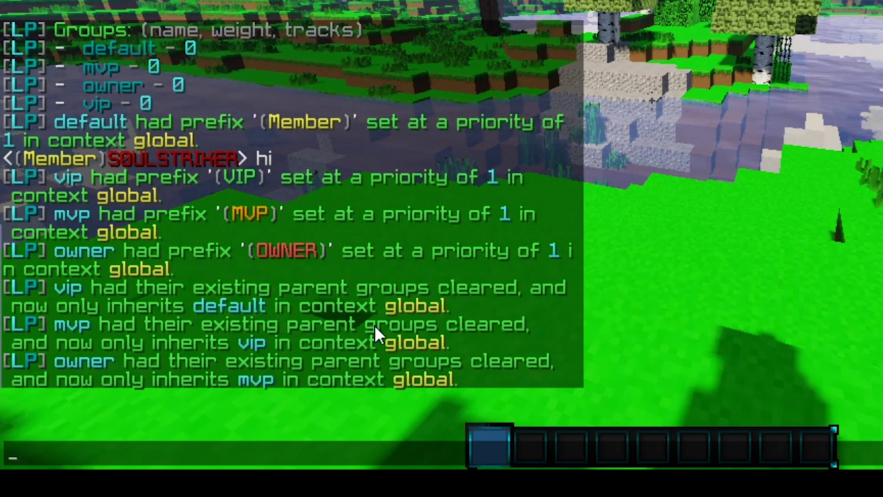
type("/lp editor")
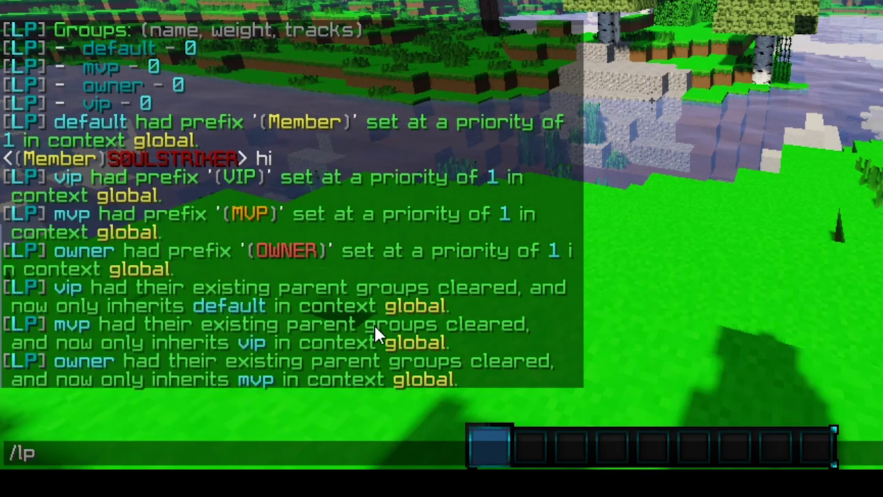
key("Return")
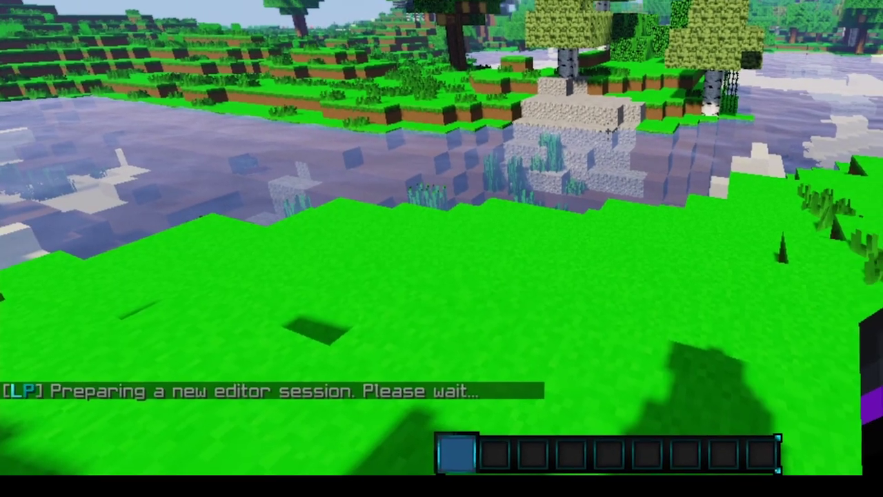
key("t")
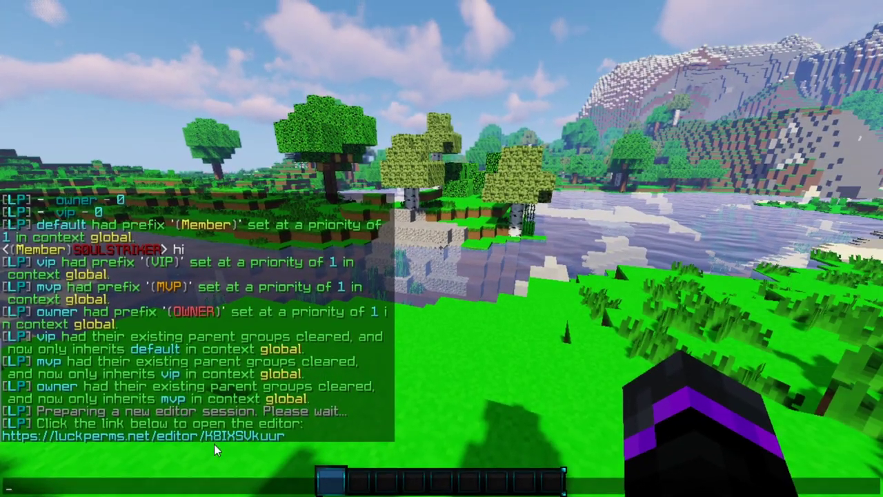
left_click(209, 437)
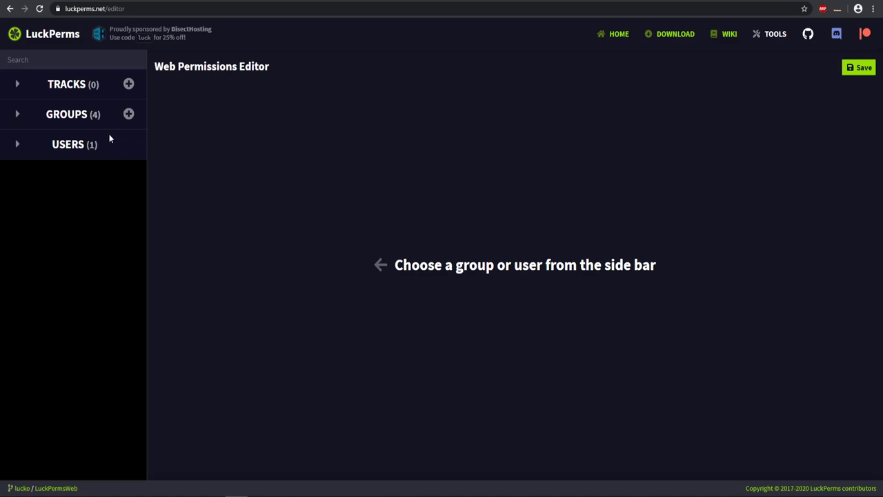
Expand the groups and users lists, and view the permission nodes of the default and vip groups
left_click(17, 114)
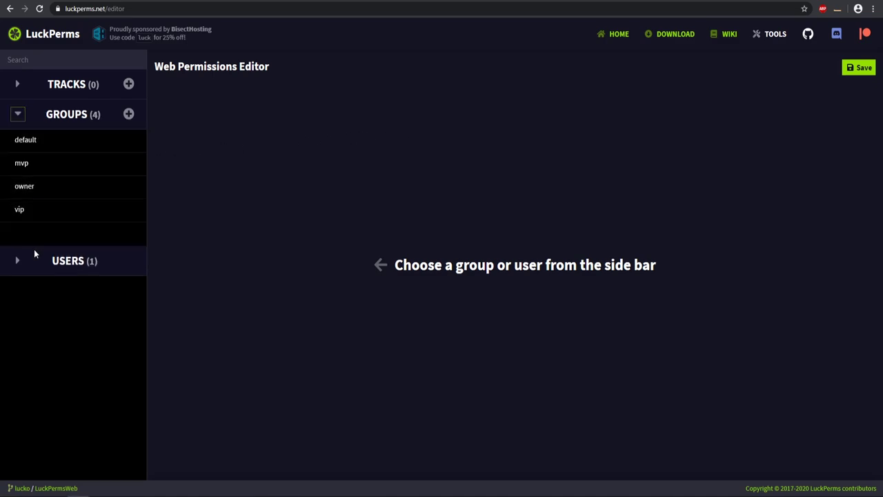
left_click(18, 263)
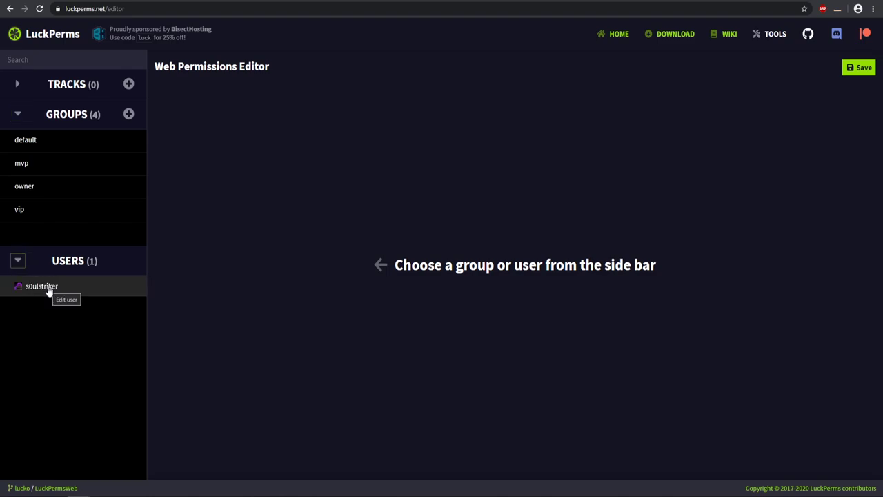
left_click(47, 147)
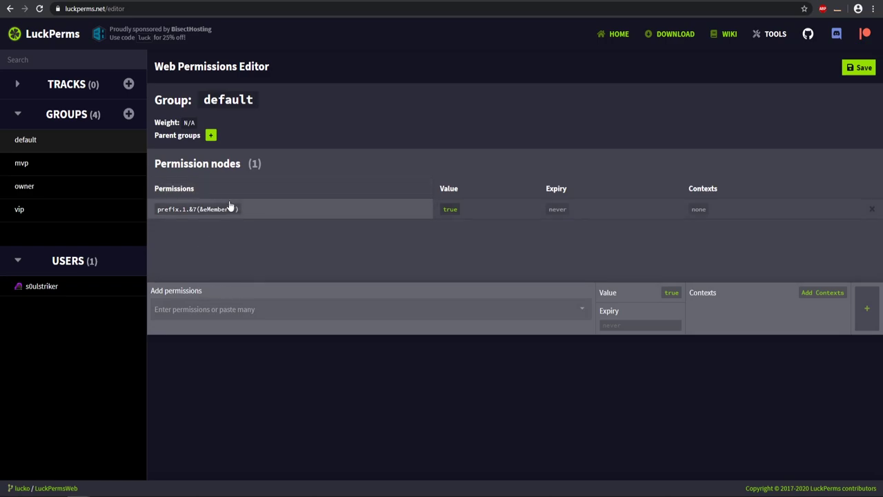
left_click(39, 215)
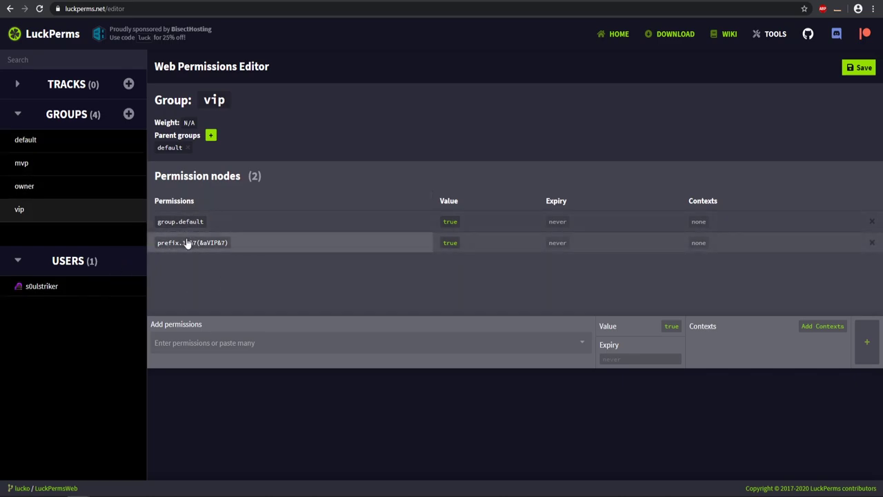
left_click(30, 138)
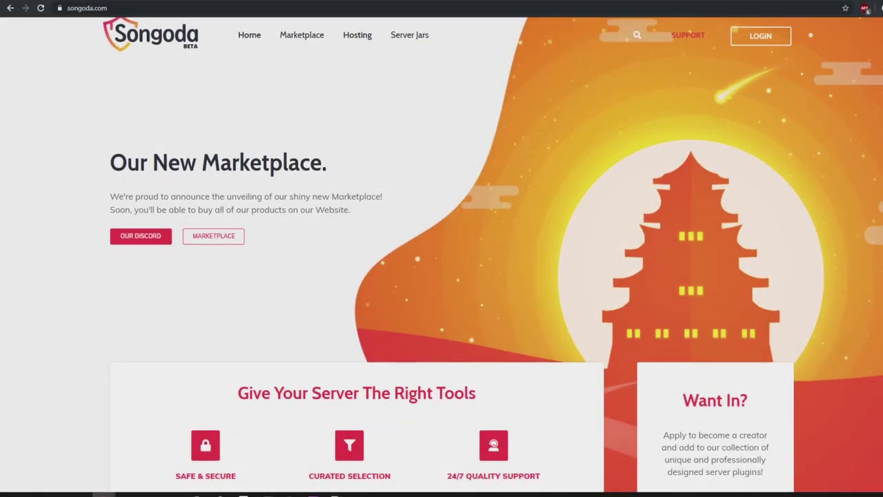
Look through the Songoda homepage and the marketplace's trending, top rated and recently updated plugins
scroll(441, 248, "down", 2)
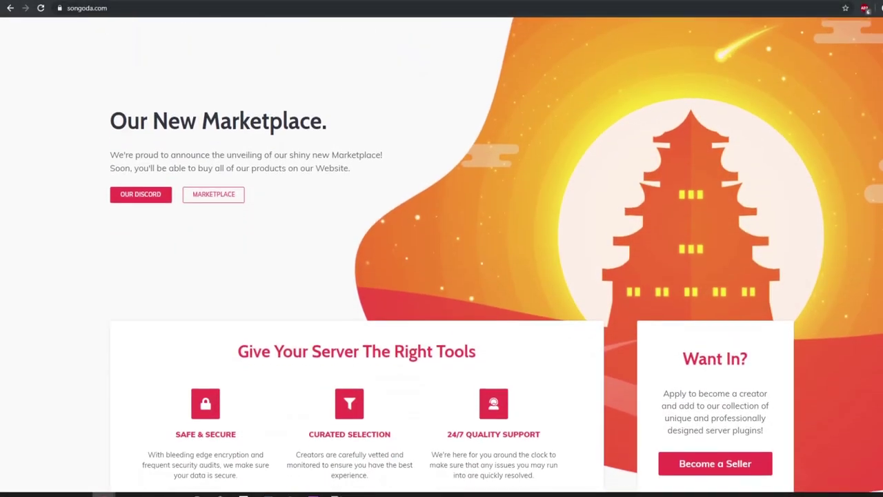
scroll(442, 248, "down", 3)
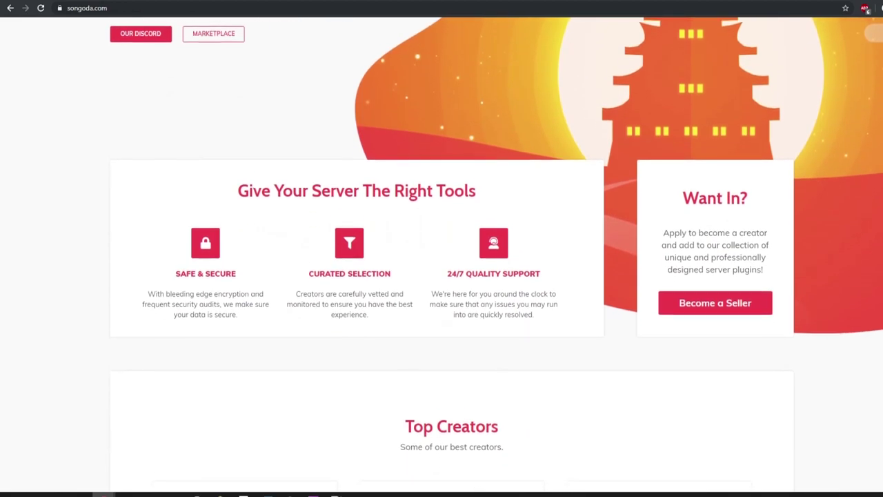
scroll(442, 249, "down", 3)
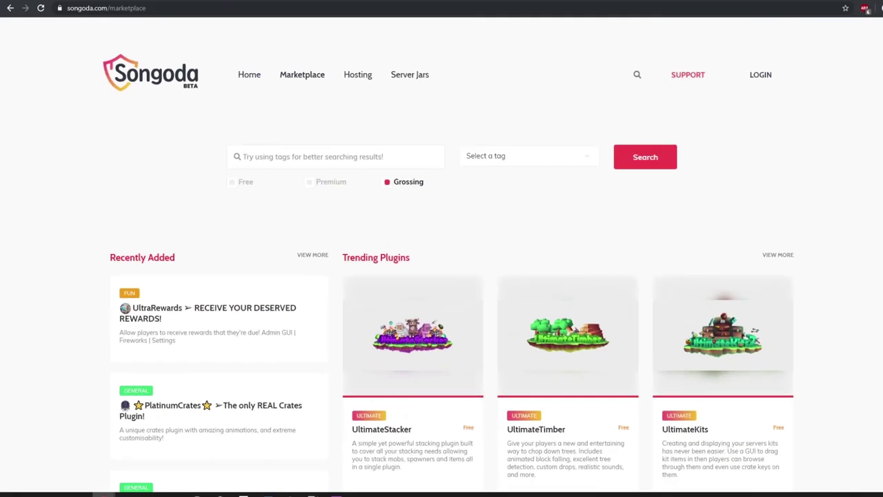
scroll(441, 276, "down", 2)
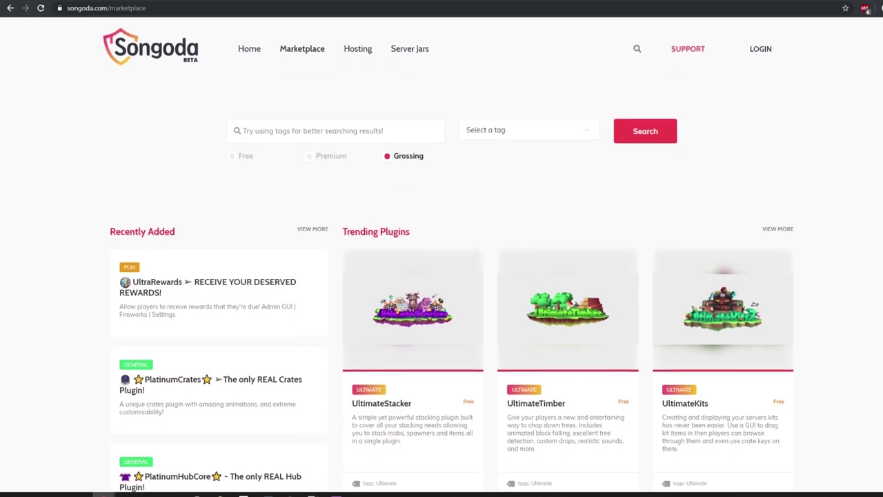
scroll(441, 276, "down", 4)
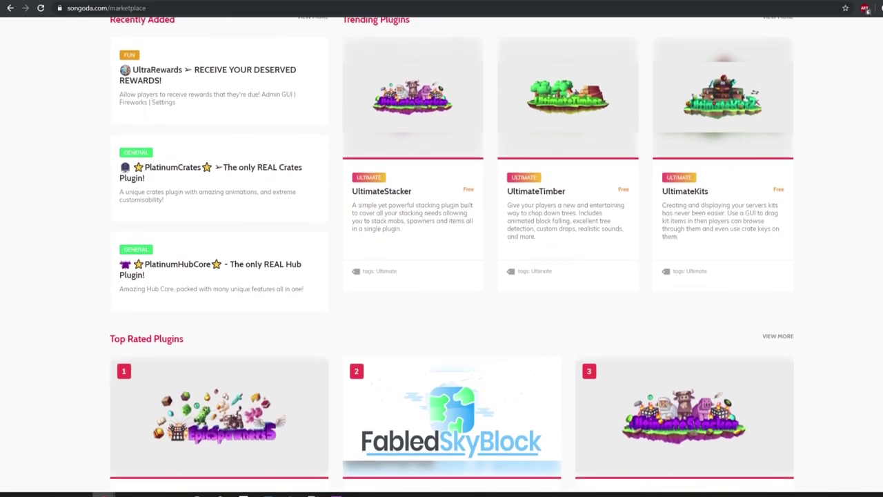
scroll(441, 276, "down", 4)
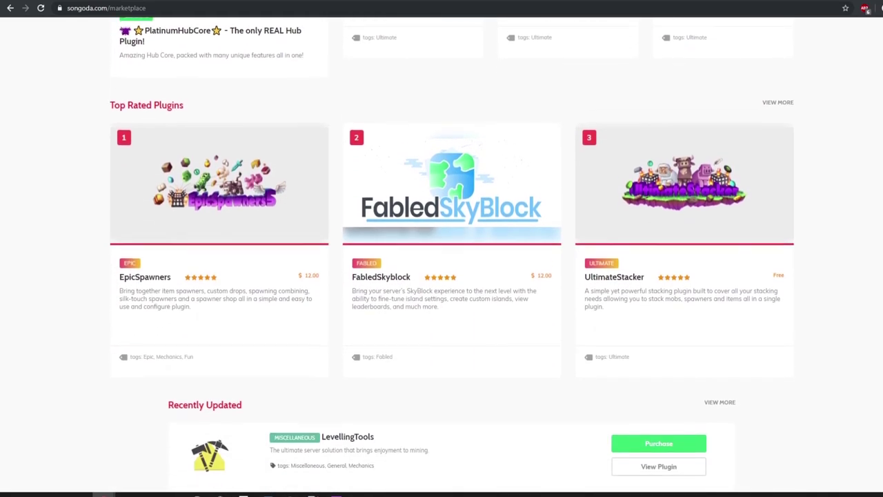
scroll(442, 276, "down", 4)
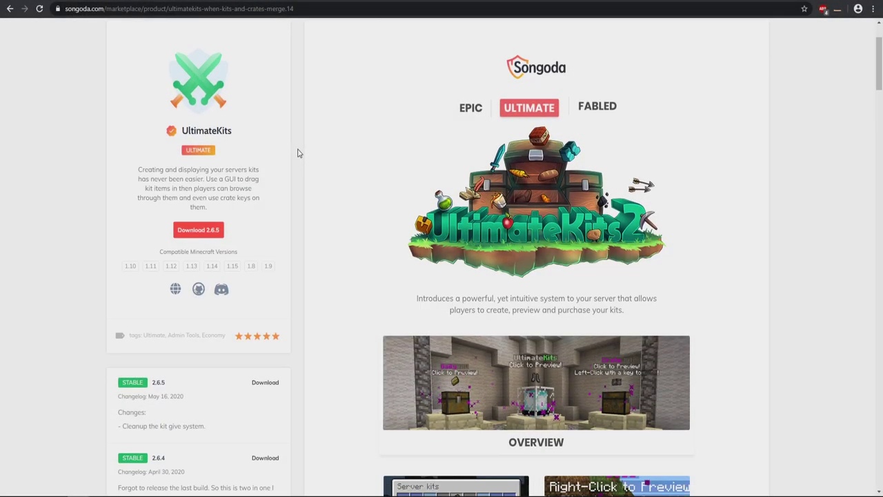
Open the documentation from the UltimateKits product page and go to its Commands and Permissions section
scroll(297, 149, "down", 4)
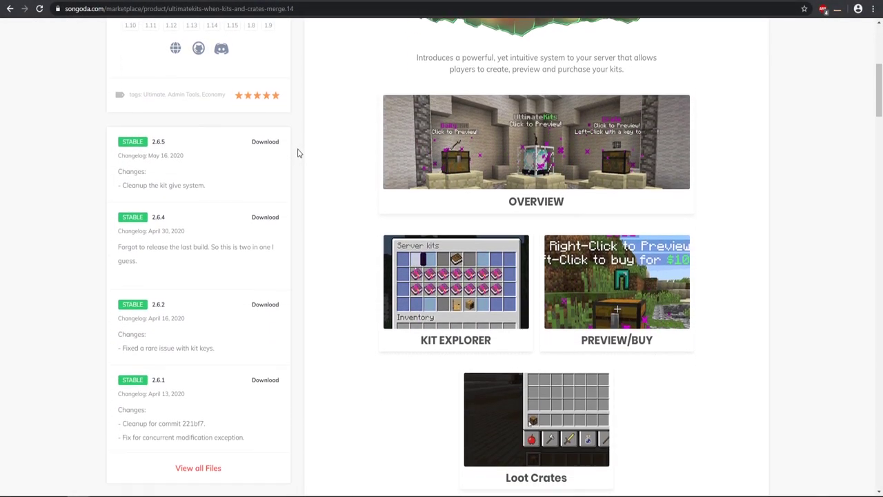
scroll(298, 151, "down", 10)
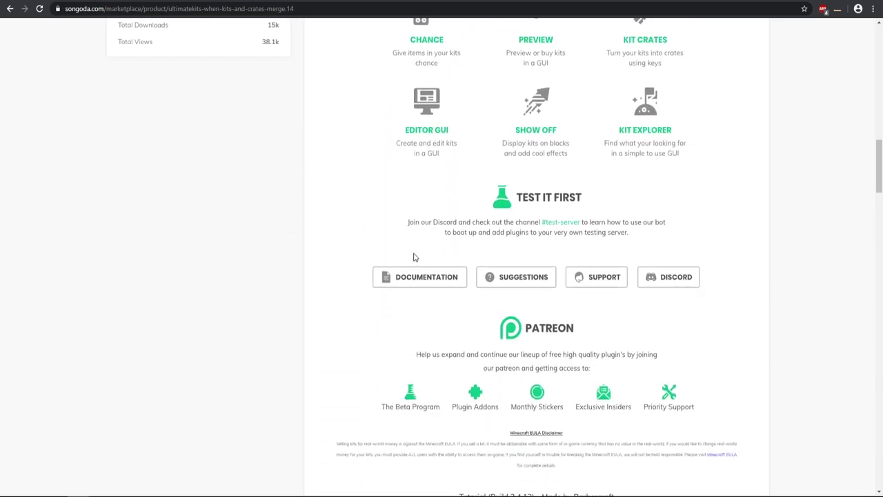
left_click(425, 282)
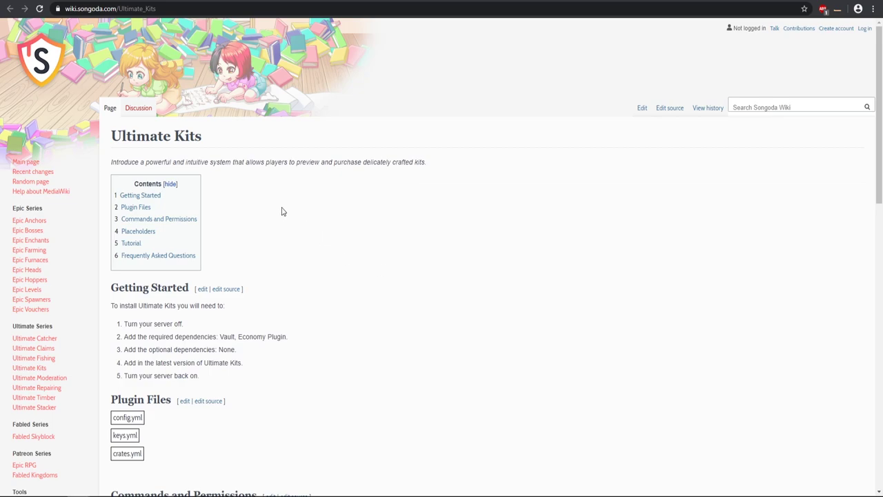
left_click(174, 219)
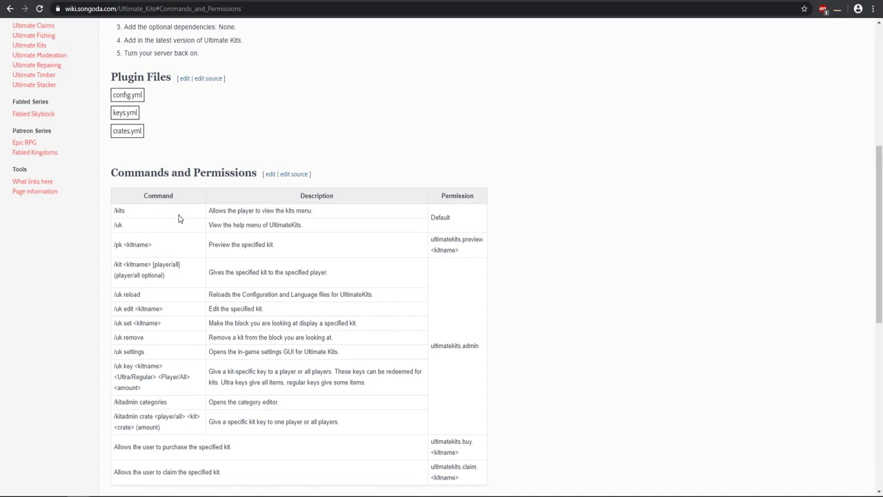
Examine the Ultimate Kits commands table, checking which permission applies to the default commands and to previewing a specified kit
scroll(178, 218, "down", 1)
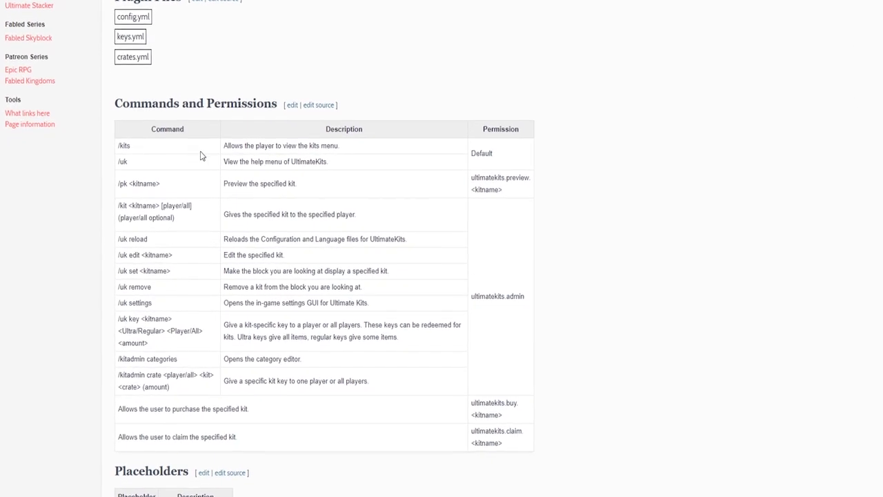
left_click_drag(115, 95, 264, 96)
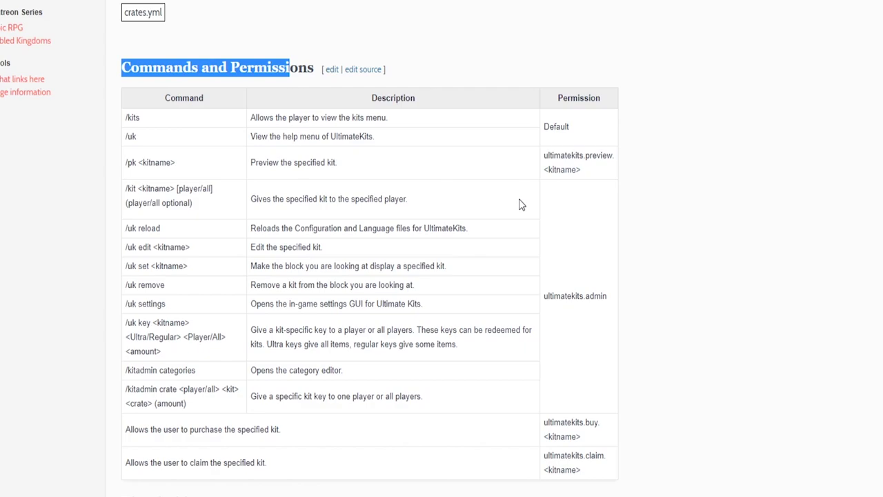
left_click(580, 133)
left_click_drag(580, 133, 547, 127)
left_click(577, 136)
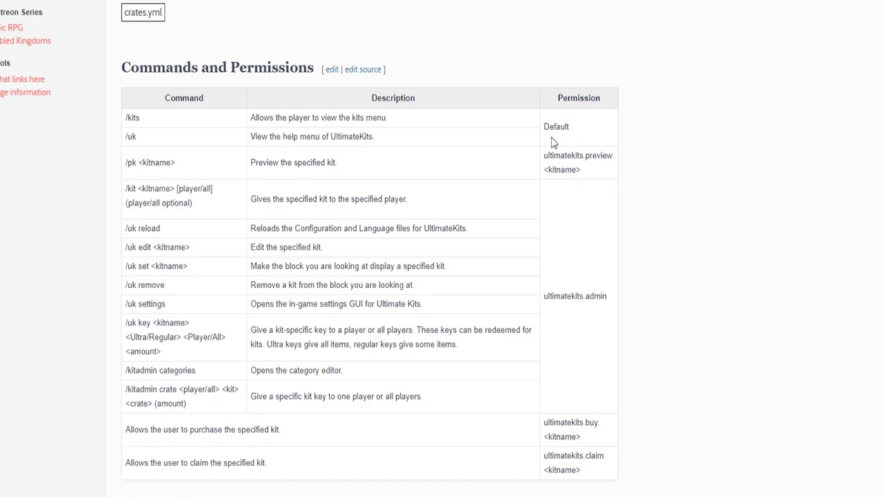
left_click_drag(338, 162, 261, 162)
left_click(384, 175)
left_click_drag(543, 161, 621, 164)
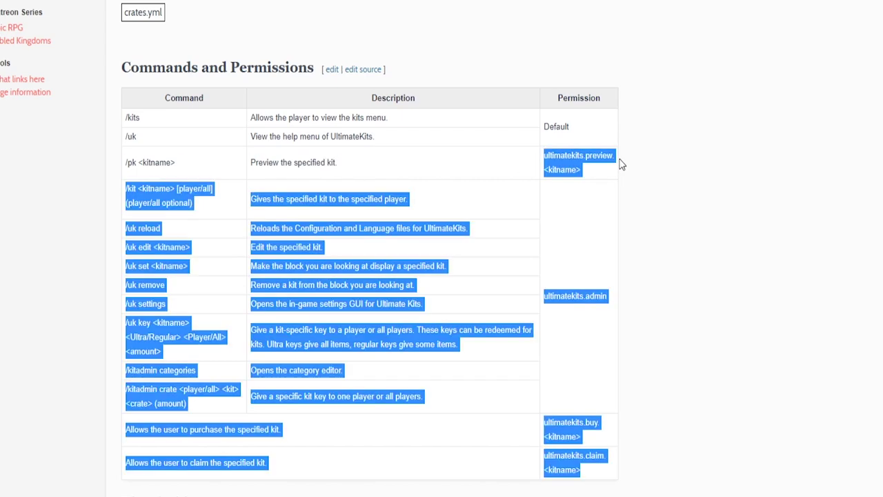
left_click(592, 175)
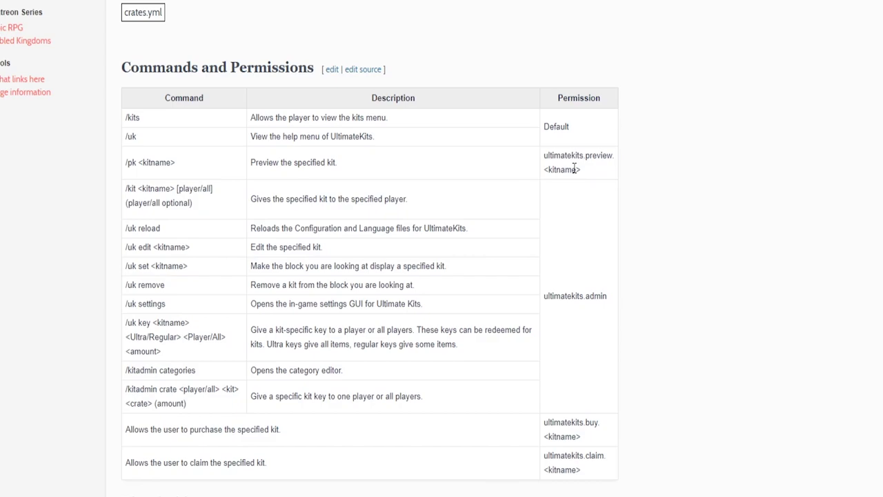
Copy the kit preview permission from the Ultimate Kits table and enter ultimatekits.preview.pvp among the permissions for the default group
left_click_drag(544, 160, 618, 163)
key("ctrl+c")
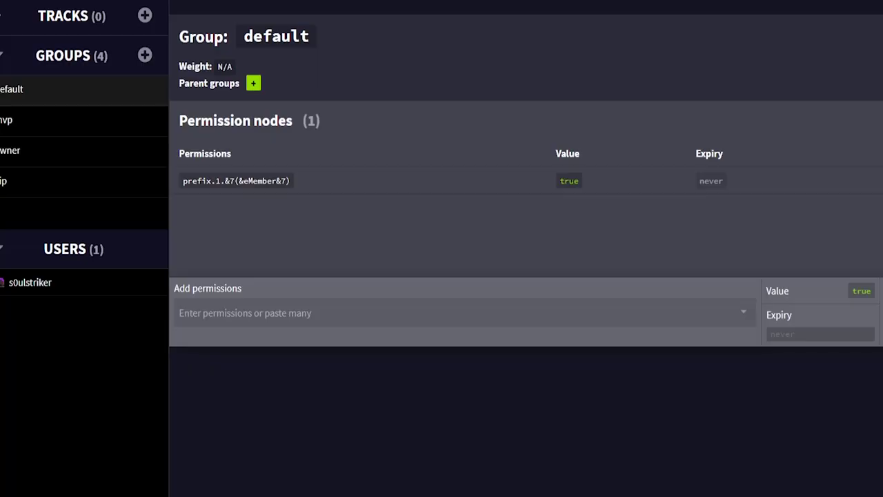
left_click(242, 316)
key("ctrl+v")
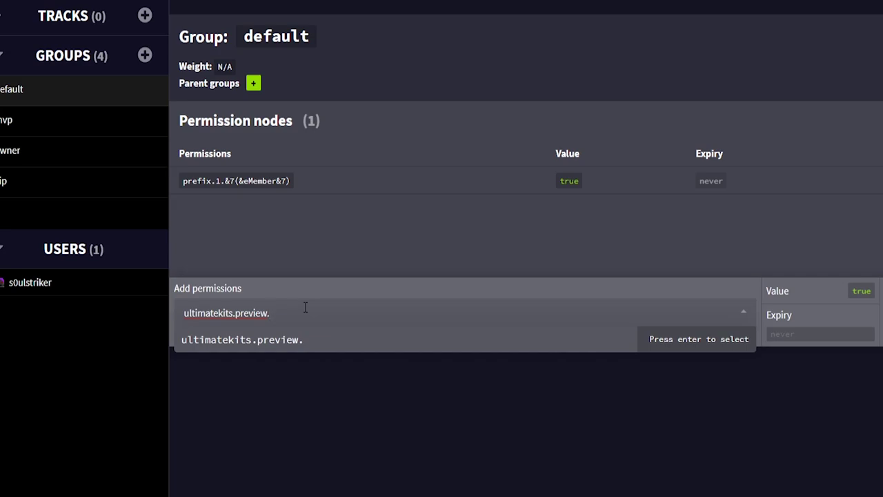
type("vp")
key("Return")
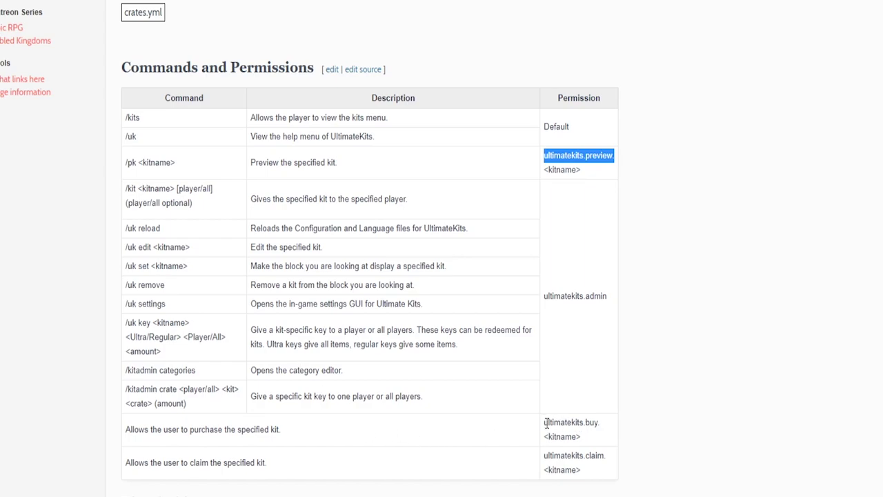
Copy the kit claim permission from the Ultimate Kits table and enter it as ultimatekits.claim.pvp for the default group
left_click_drag(545, 422, 607, 431)
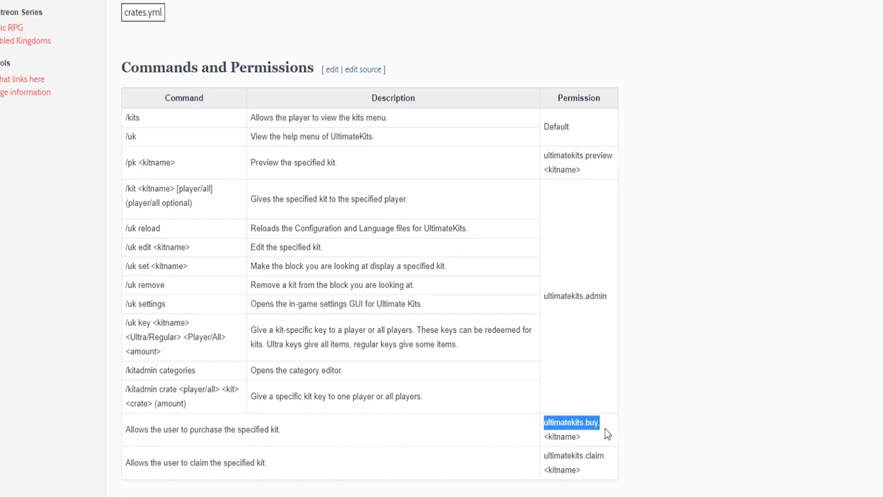
left_click(564, 456)
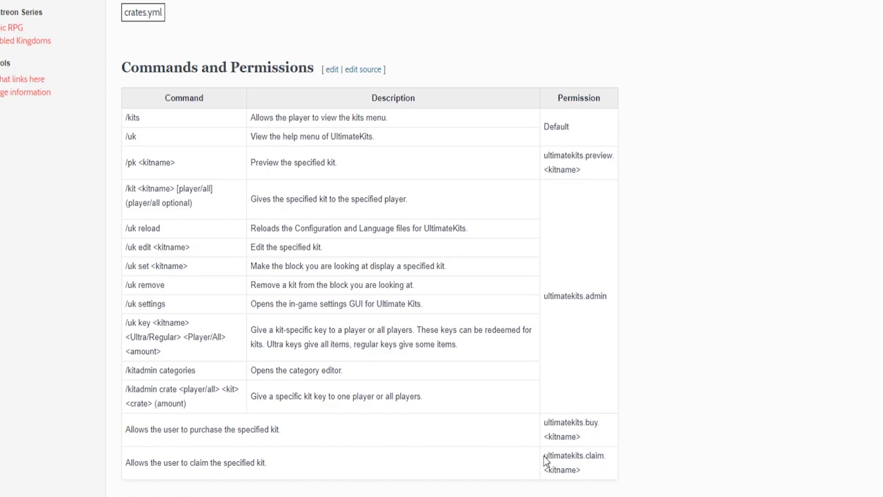
left_click_drag(545, 455, 602, 470)
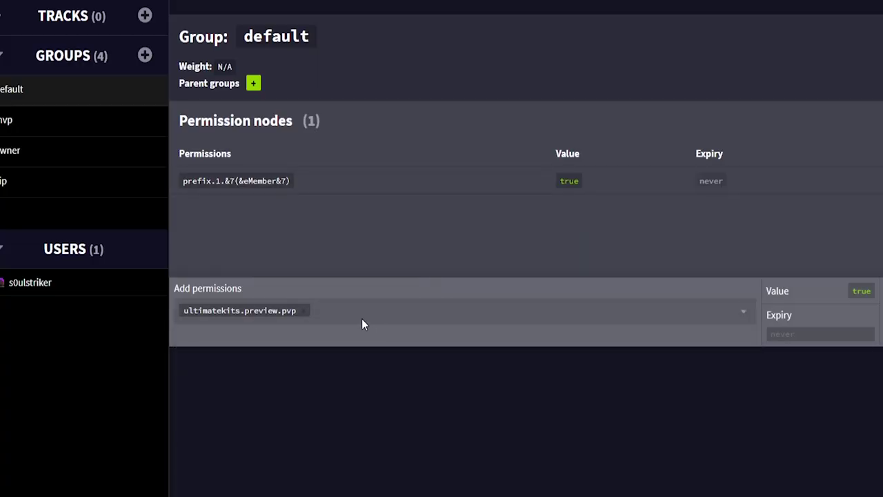
left_click(361, 319)
type("ultimatekits.claim.<kitname>")
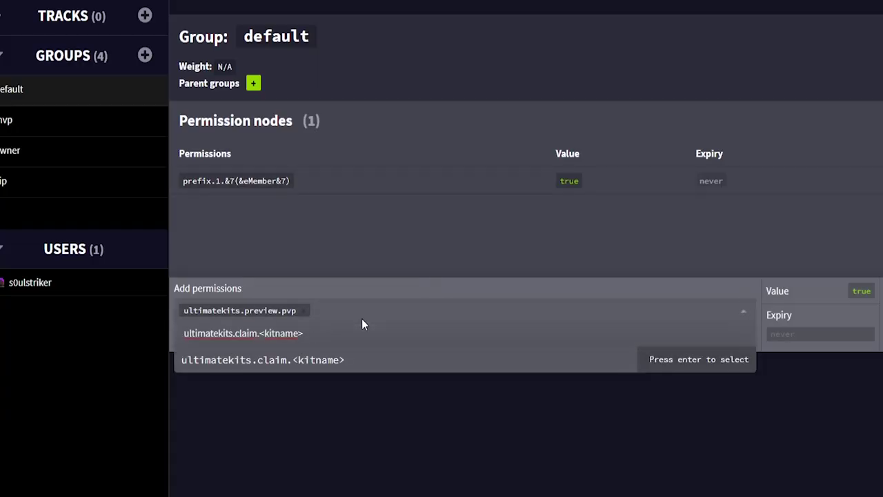
key("BackSpace")
key("BackSpace")
key("BackSpace")
key("BackSpace")
key("BackSpace")
key("BackSpace")
key("BackSpace")
key("BackSpace")
key("BackSpace")
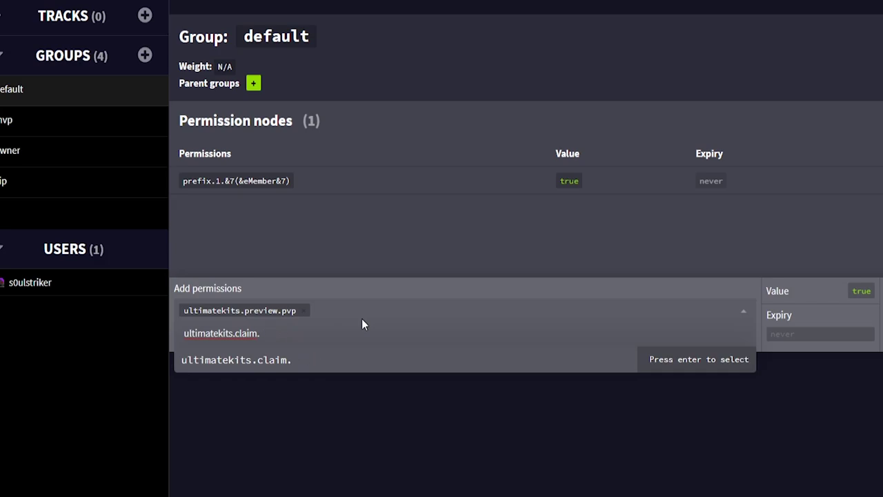
type("pvp")
key("Return")
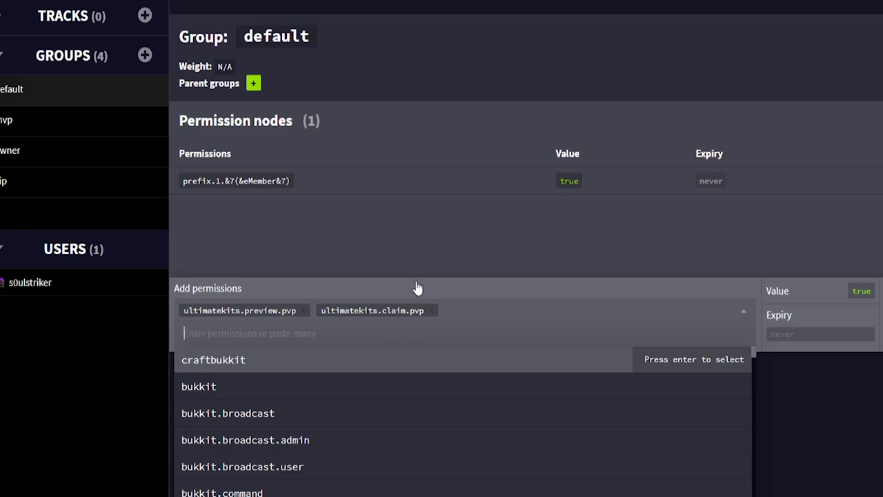
Find essentials.msg in the suggested permissions and include it with the nodes for the default group
scroll(304, 426, "down", 15)
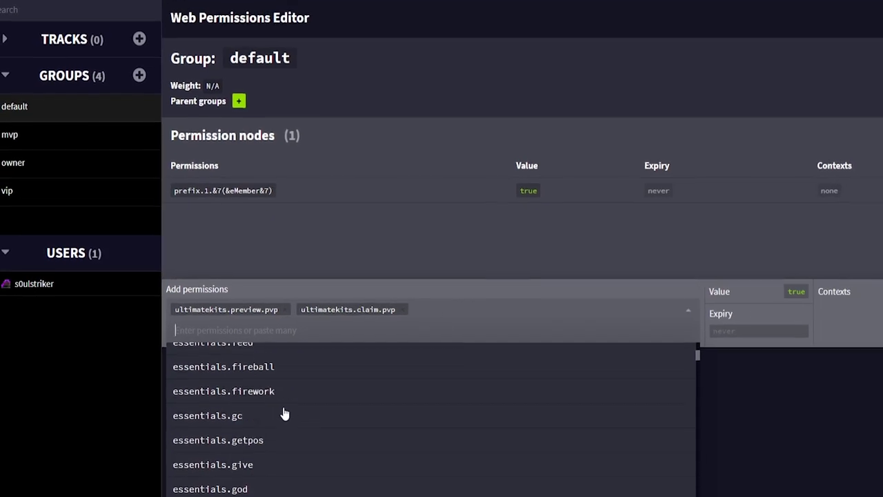
scroll(255, 398, "down", 5)
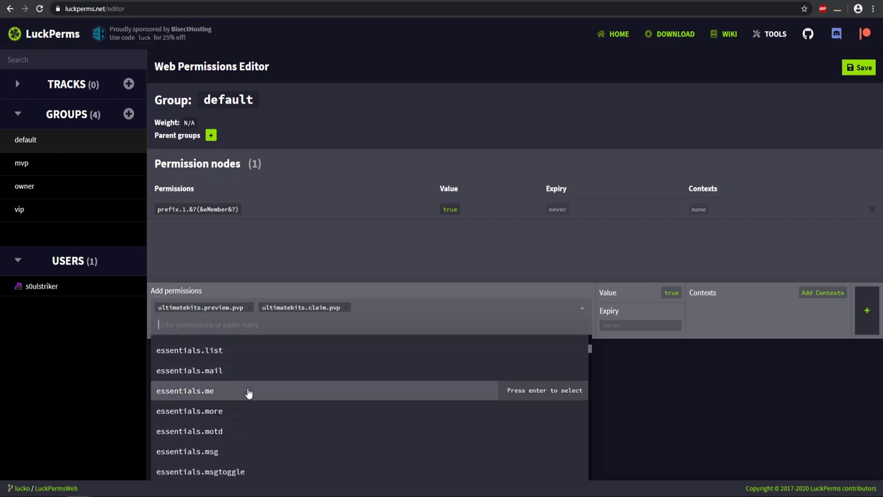
scroll(248, 392, "down", 3)
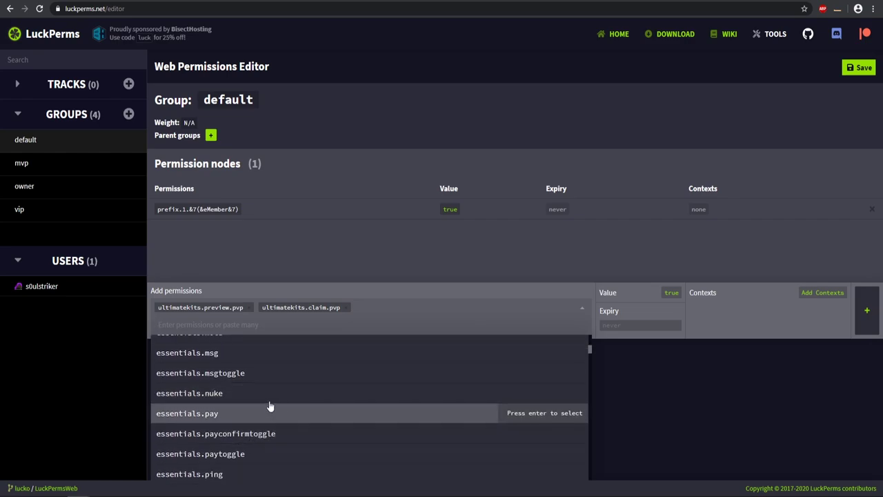
scroll(274, 420, "up", 1)
scroll(251, 404, "down", 1)
scroll(243, 399, "up", 1)
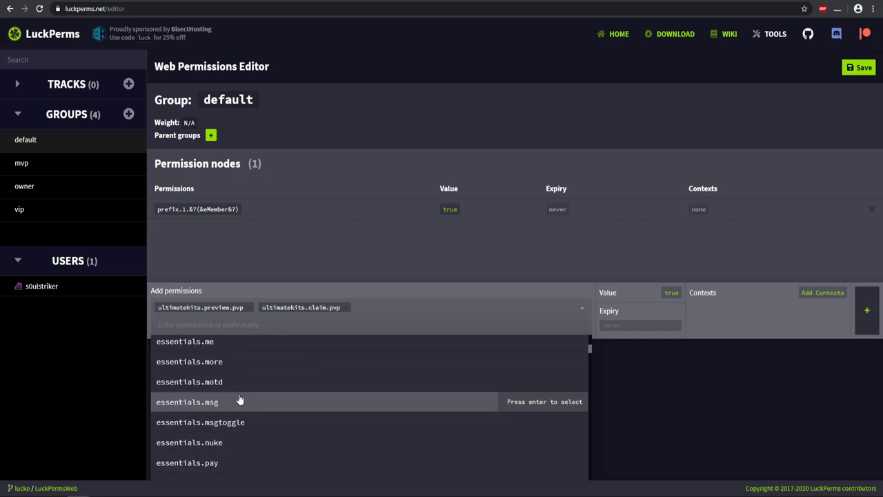
left_click(203, 407)
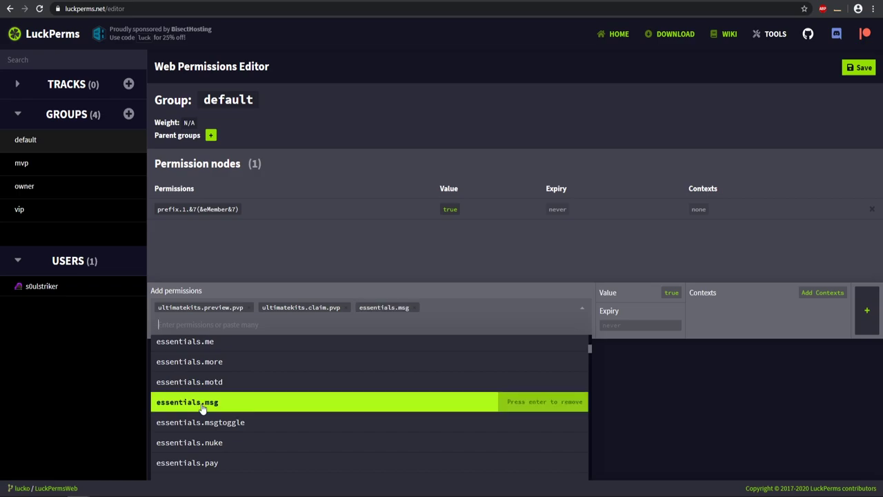
Select essentials.pay and essentials.rules as well, and add all the selected permission nodes to the default group
scroll(243, 397, "down", 1)
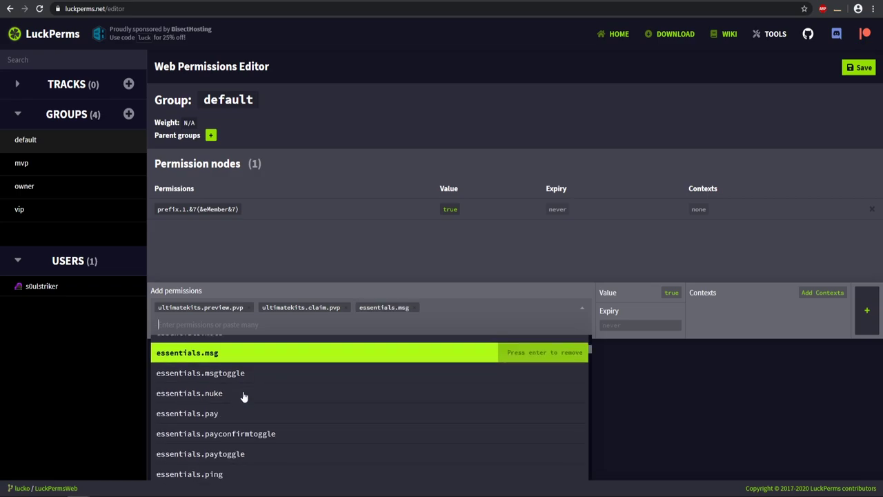
scroll(208, 376, "down", 1)
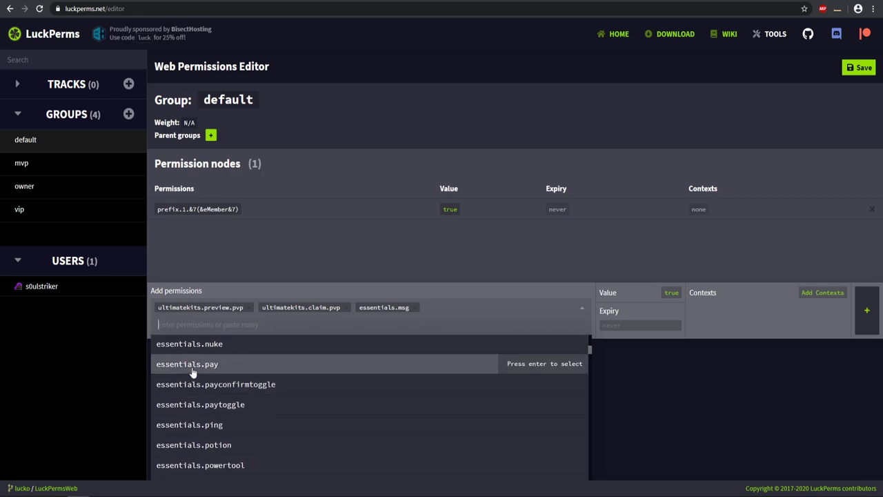
left_click(191, 365)
scroll(273, 399, "down", 3)
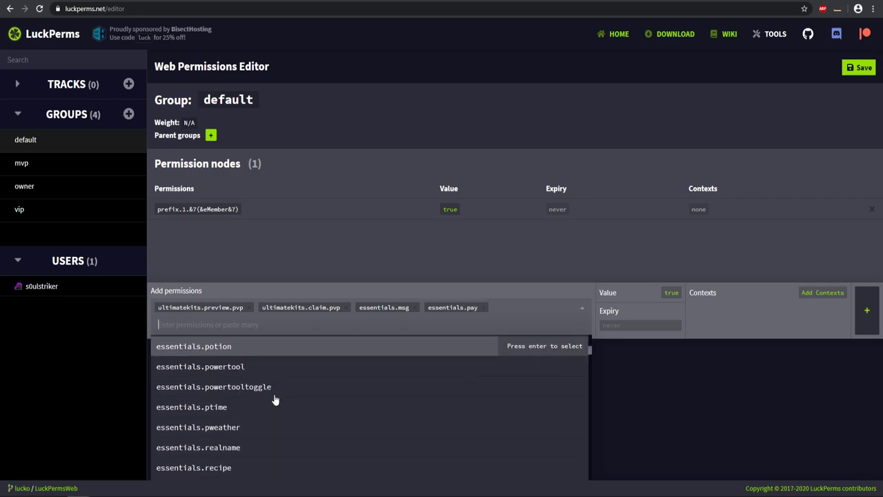
scroll(270, 400, "down", 1)
scroll(270, 400, "down", 2)
scroll(262, 394, "up", 2)
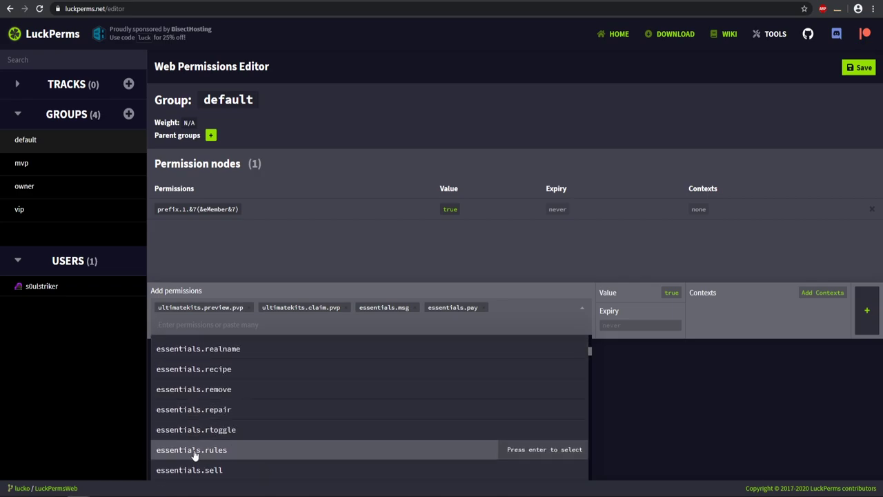
left_click(220, 452)
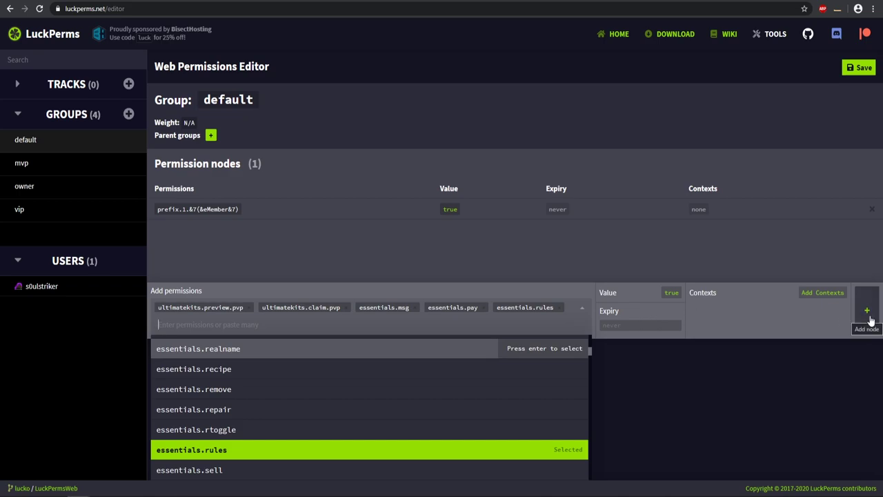
left_click(868, 311)
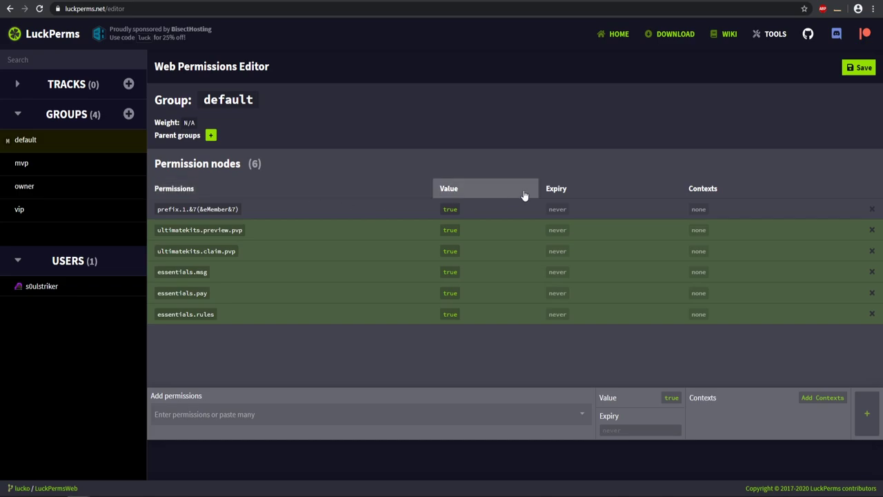
Save the web editor changes and run the generated /lp applyedits command in the Minecraft chat
left_click(860, 69)
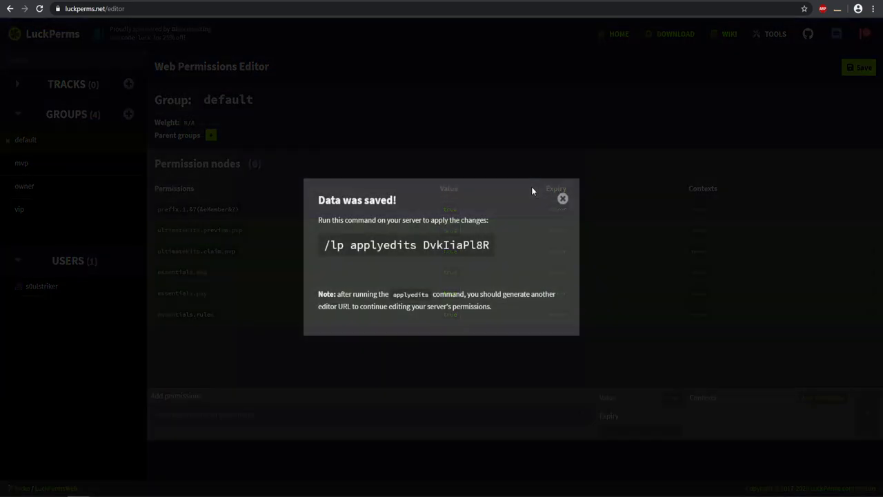
left_click(395, 248)
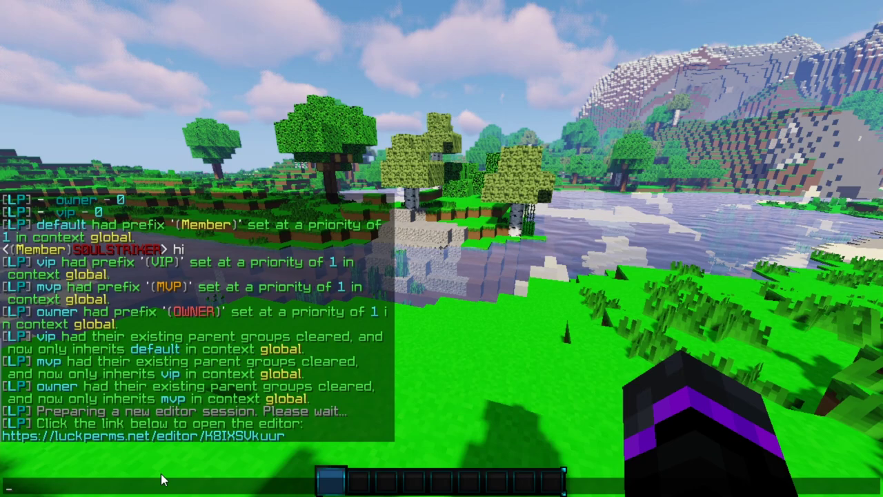
key("ctrl+v")
key("Return")
Grant the default group all MyPet permissions by running /lp group default permission set mypet.* true
key("t")
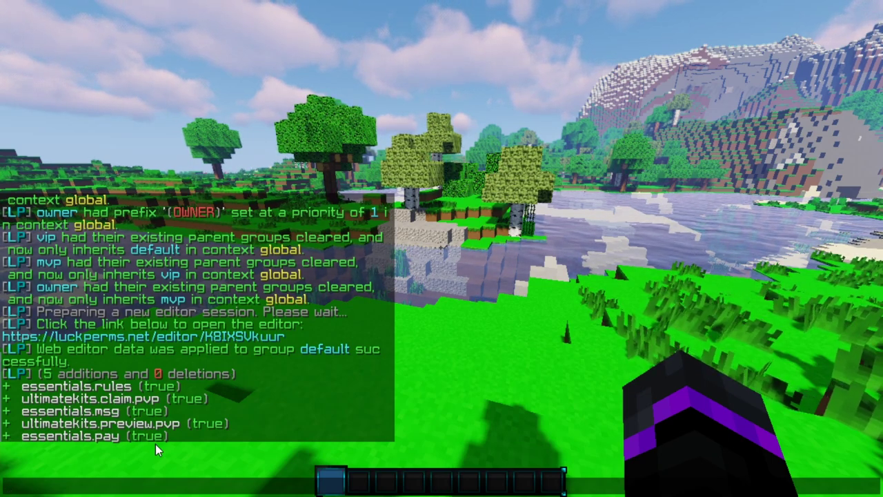
type("/lp ")
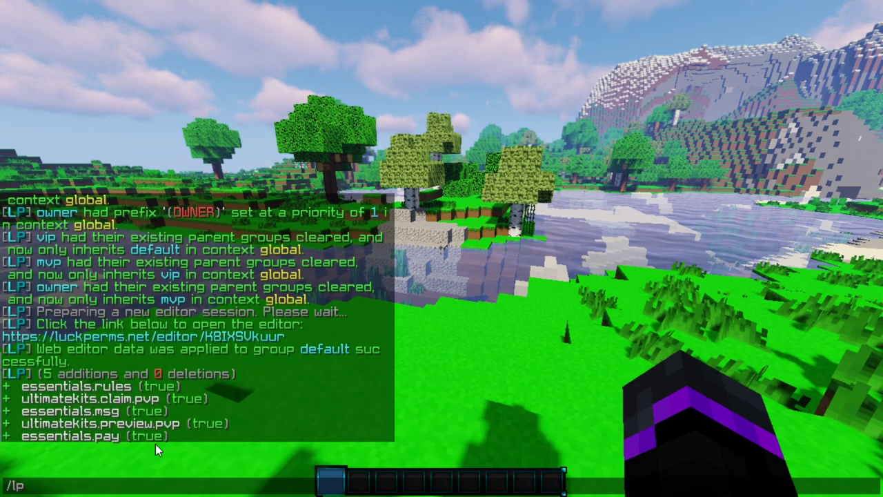
type("group default")
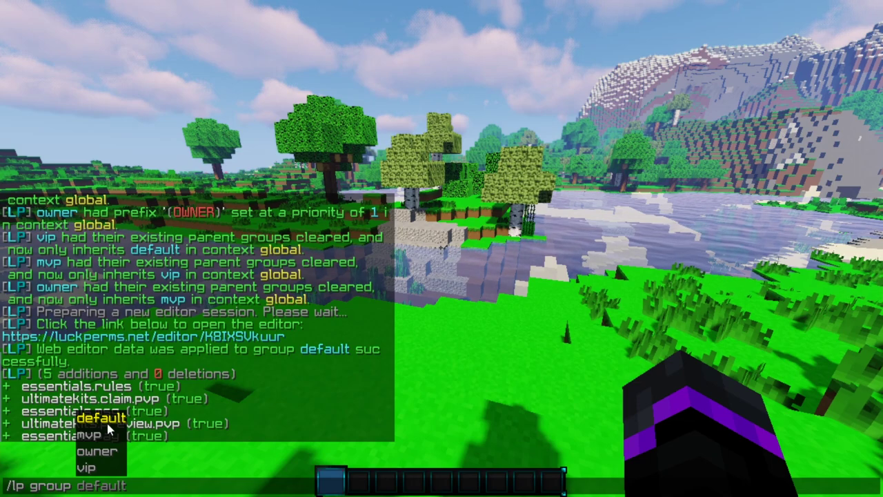
key("Tab")
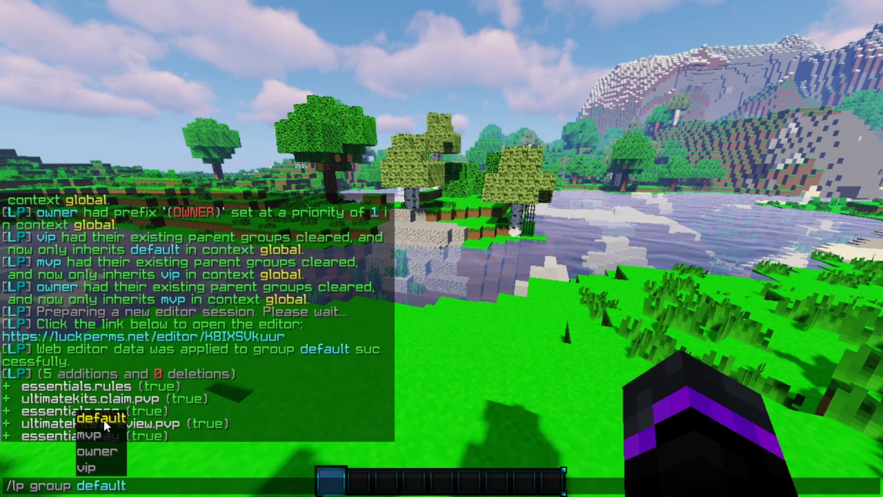
type("permission")
key("Tab")
type("set")
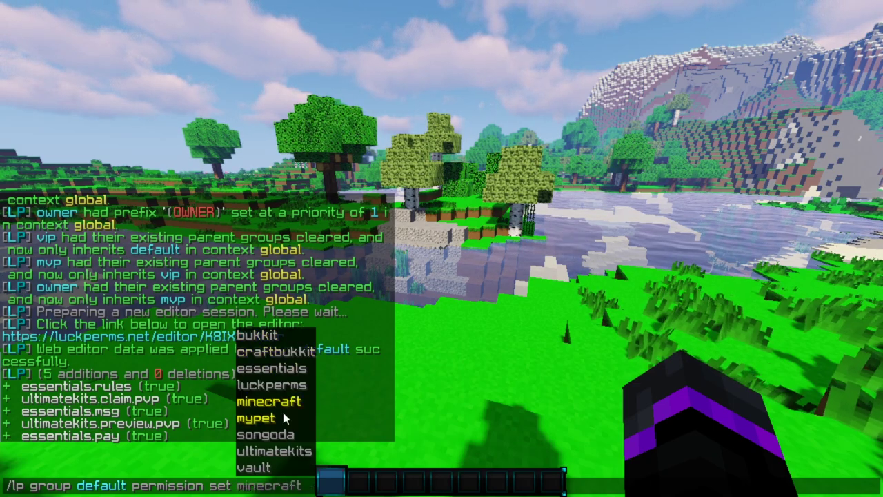
left_click(251, 419)
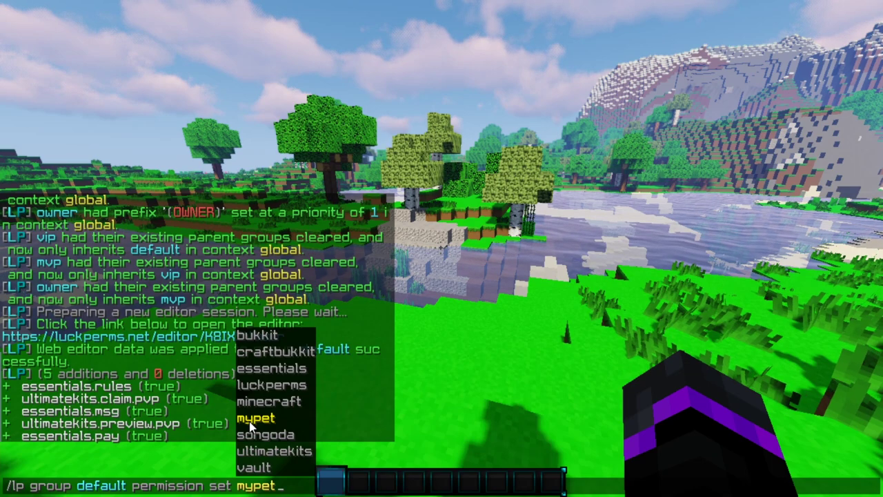
type(".")
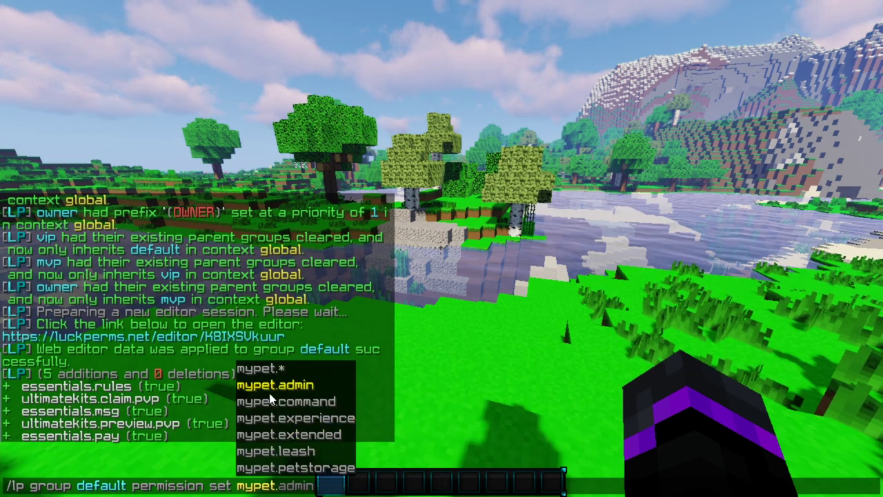
left_click(257, 371)
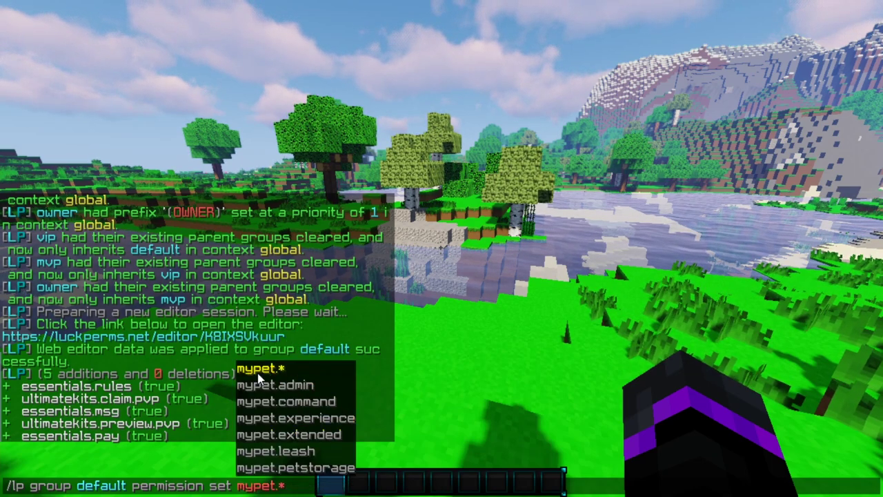
type("true")
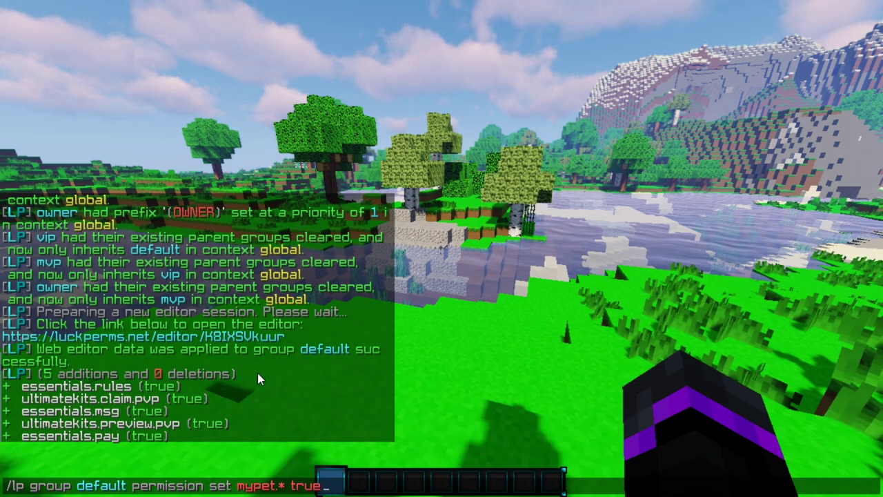
key("Return")
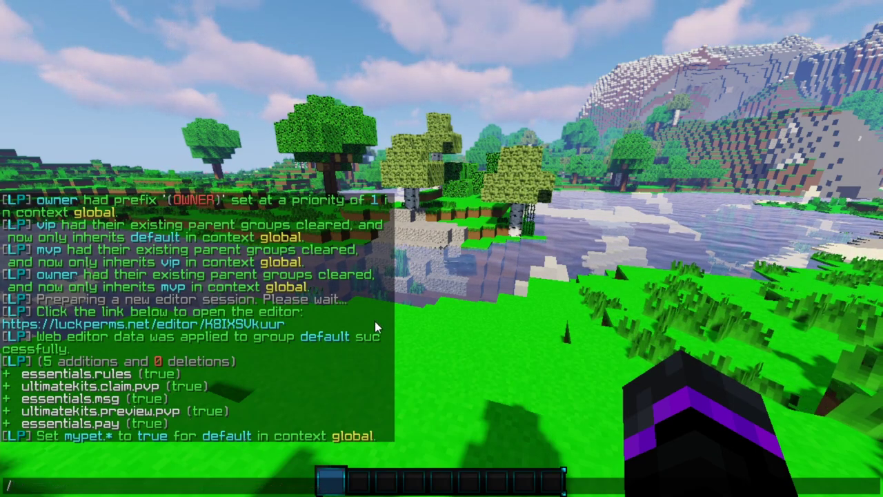
Run the /deop command in the chat to give up operator status
key("Escape")
key("slash")
type("deop")
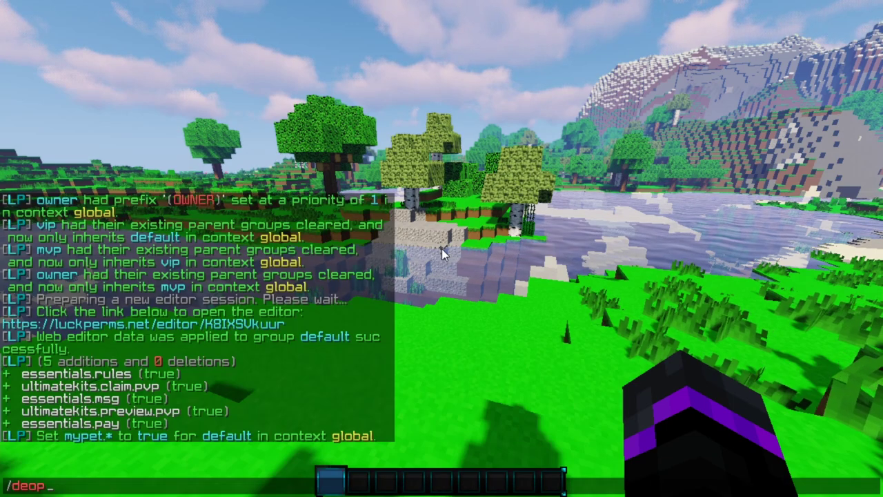
key("Return")
Run the /rules command in the chat twice to test the default group's access to the server rules
key("t")
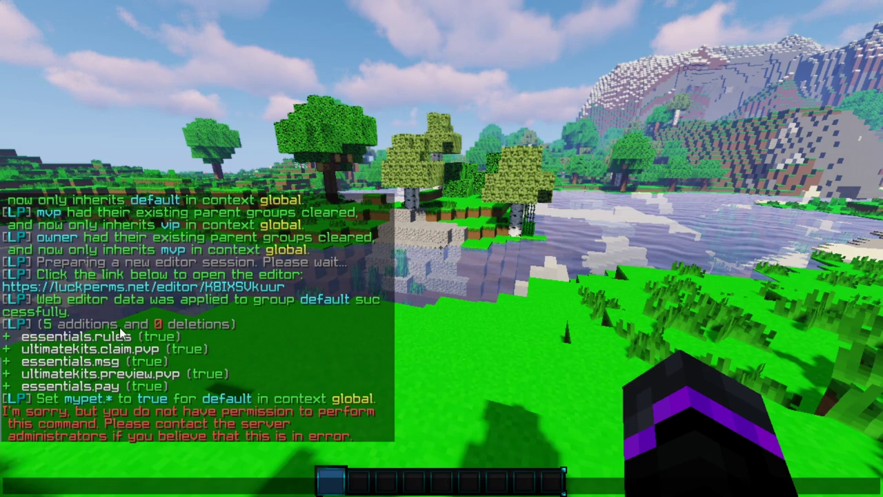
type("/rules")
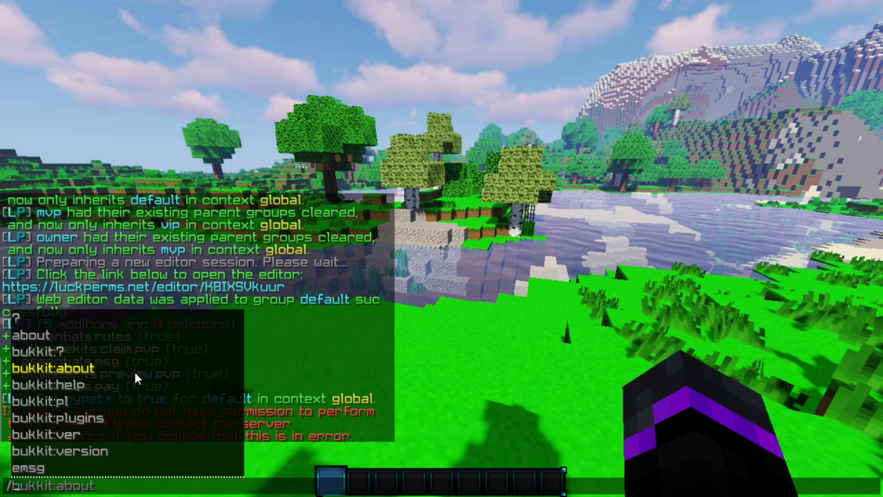
key("Return")
key("t")
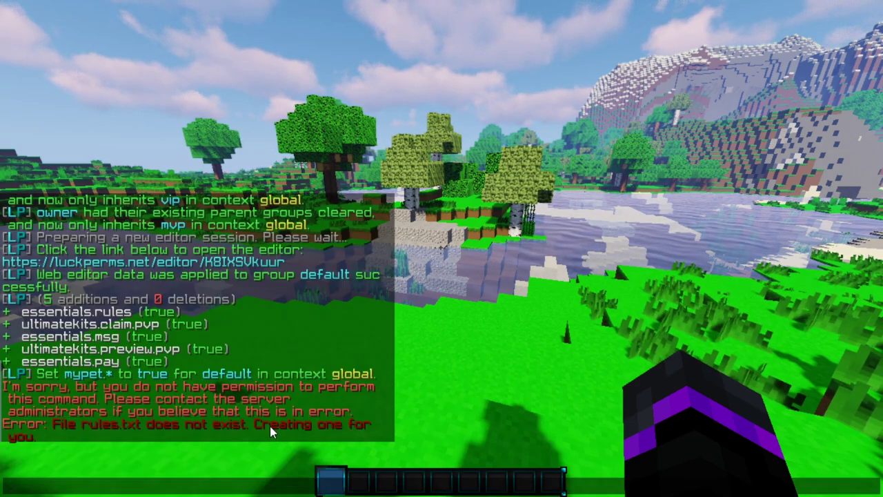
key("Escape")
key("t")
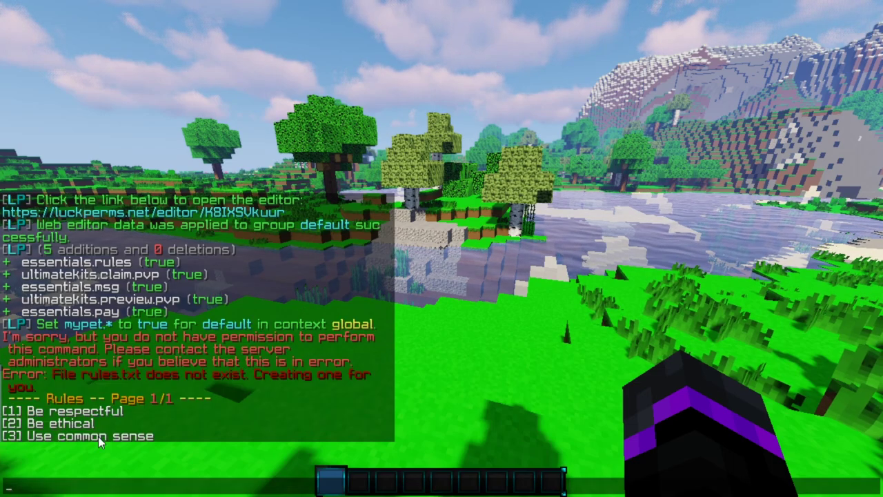
key("Escape")
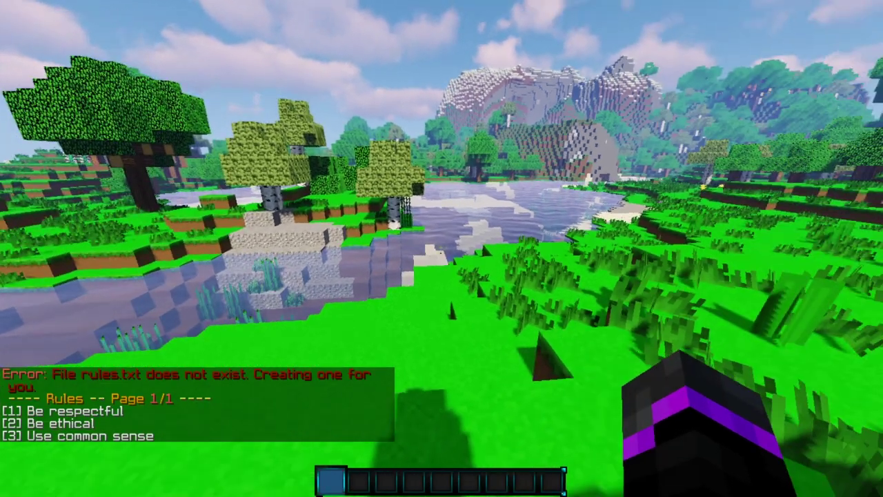
Test the /tp and /msg commands in the chat as a default-group player
key("slash")
type("tp")
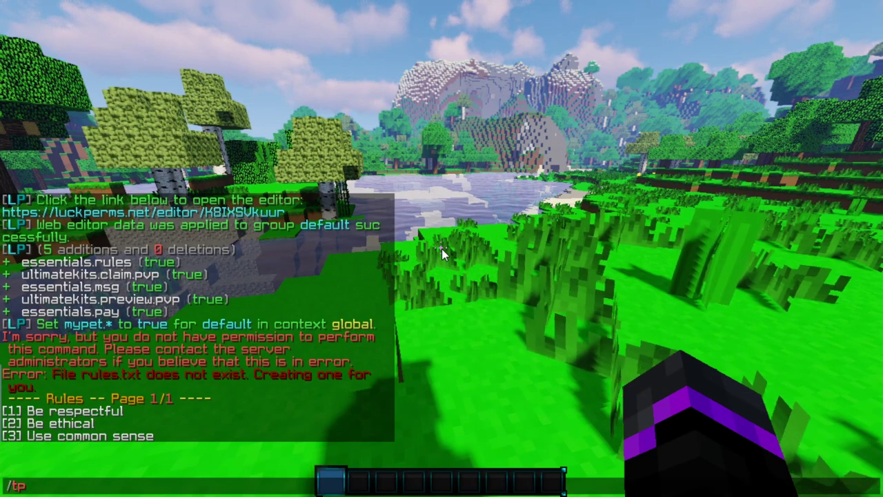
key("Return")
key("t")
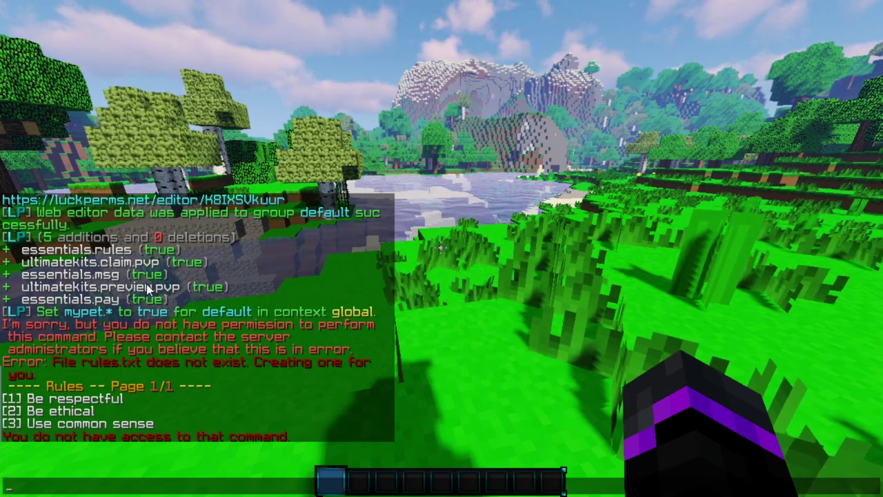
type("/msg")
key("Return")
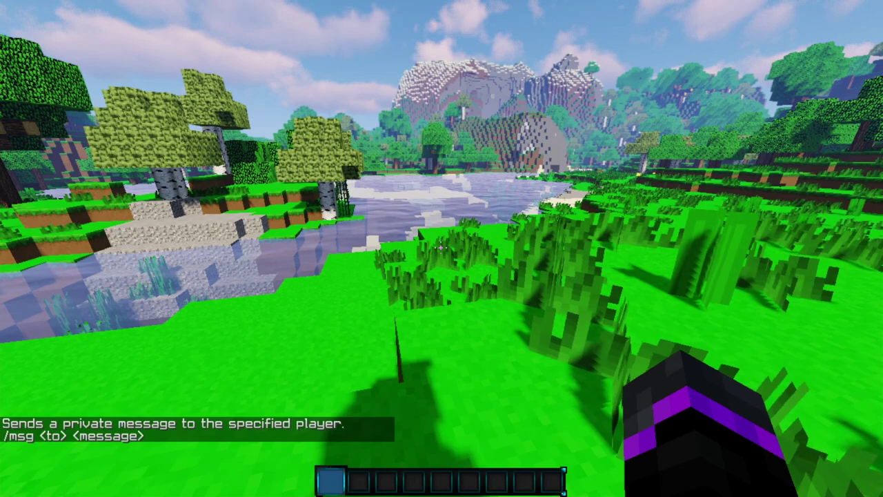
Test the /pay command in the chat, followed by a command beginning with /ba
key("t")
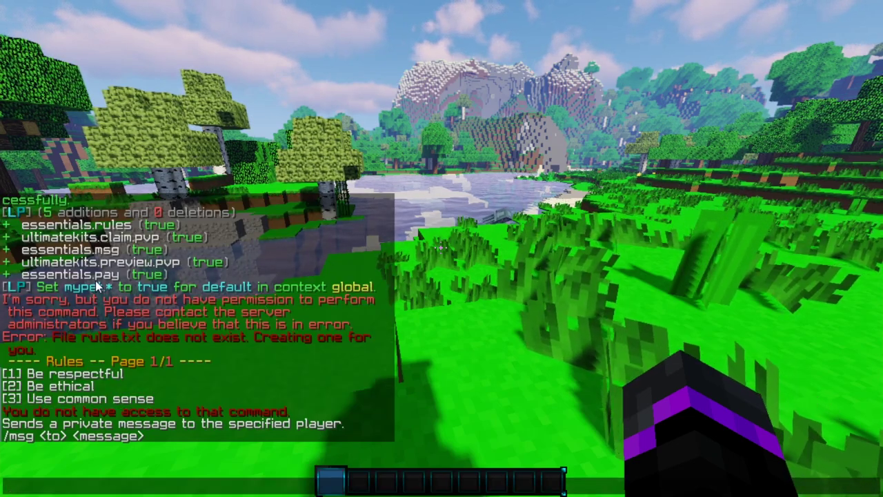
type("/pay")
key("Escape")
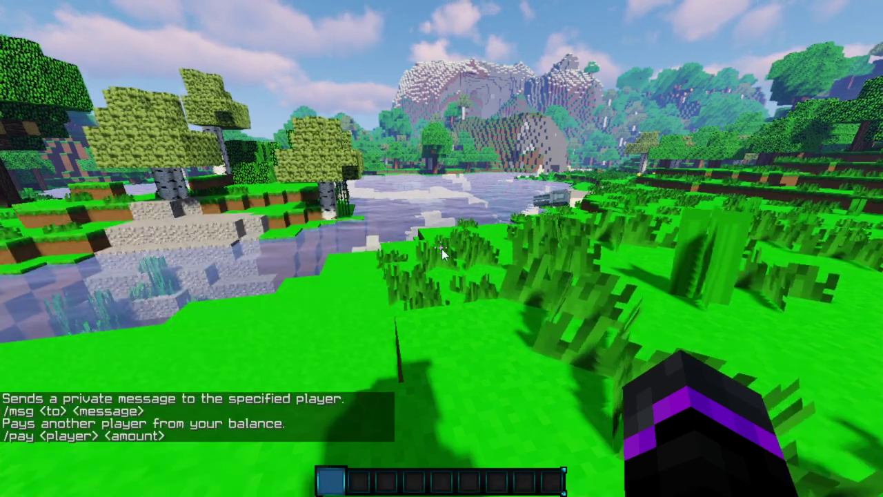
type("t/kit")
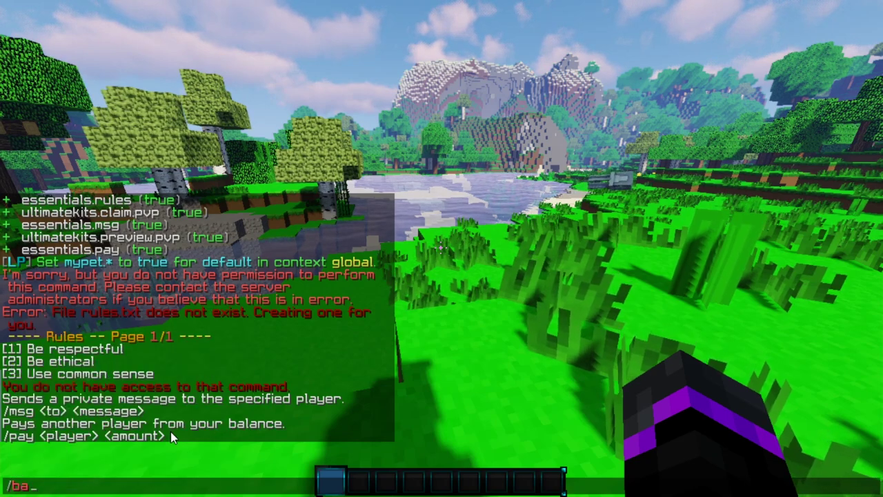
key("Return")
Open the LuckPerms web editor from the chat link and select essentials.balance as a permission for the vip group
key("t")
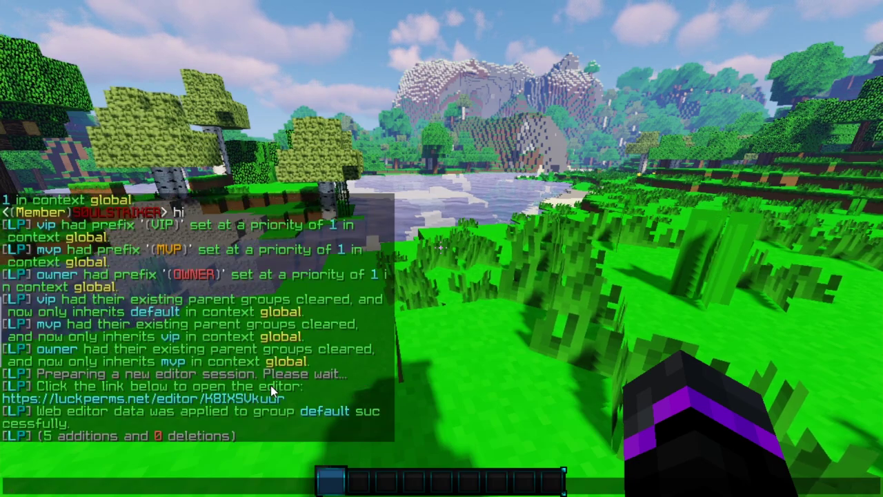
left_click(220, 397)
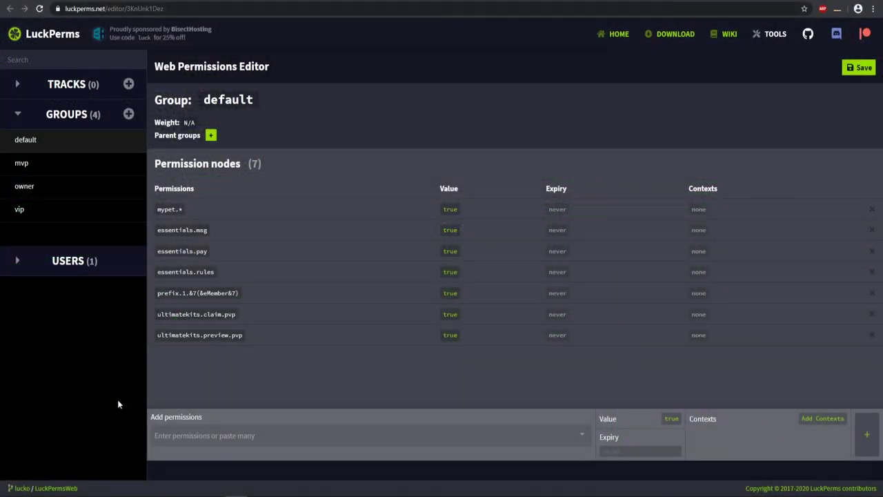
left_click(42, 214)
left_click(252, 343)
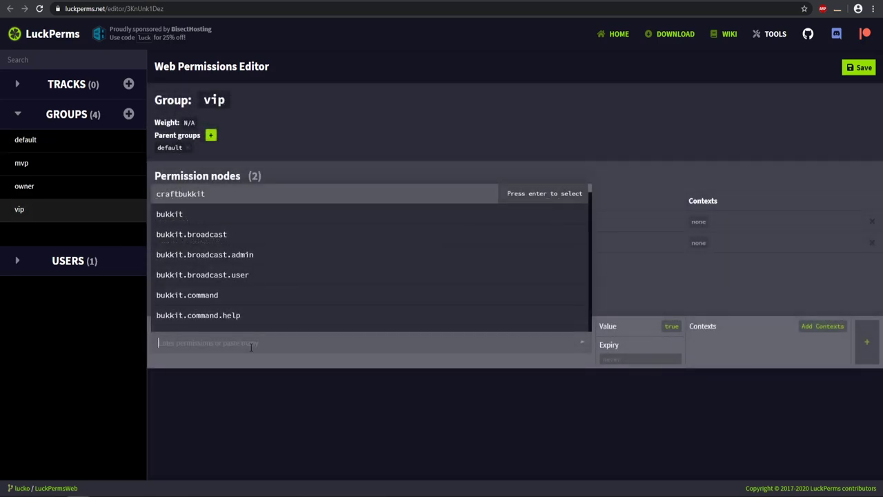
type("essentials.bal")
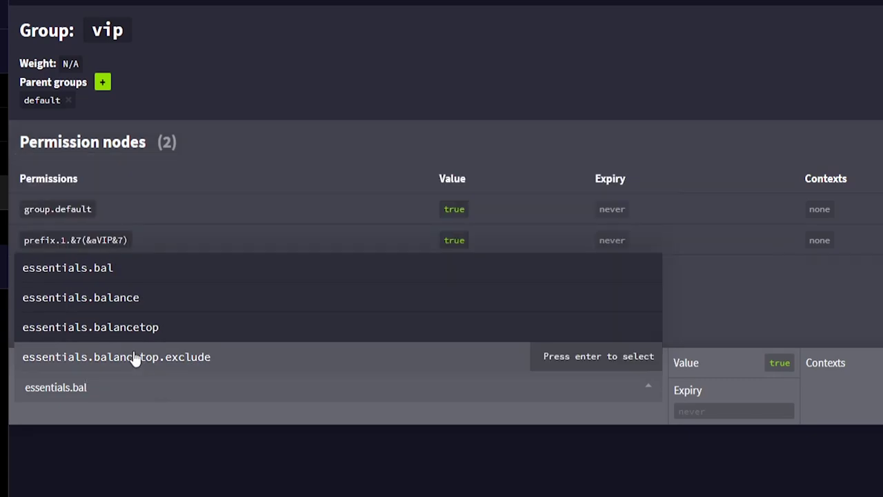
left_click(111, 304)
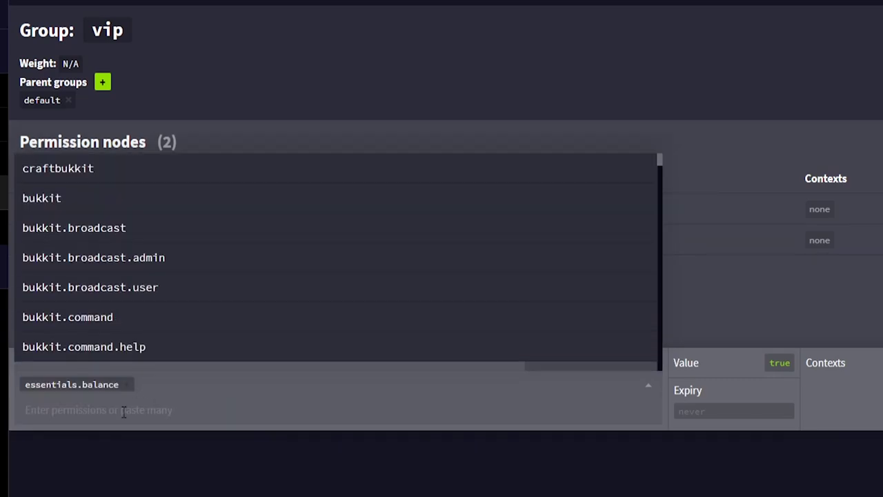
Select essentials.balancetop and essentials.jump as well, and add all the selected permission nodes to the vip group
type("essentials")
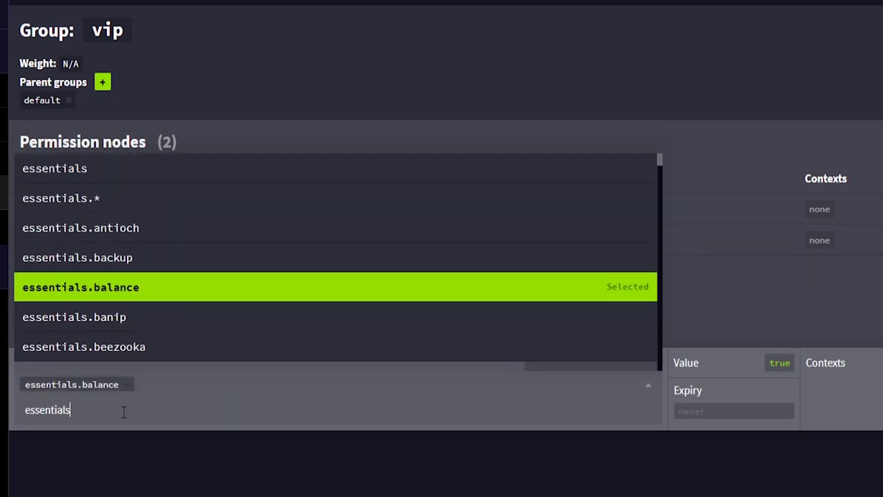
type(".ba")
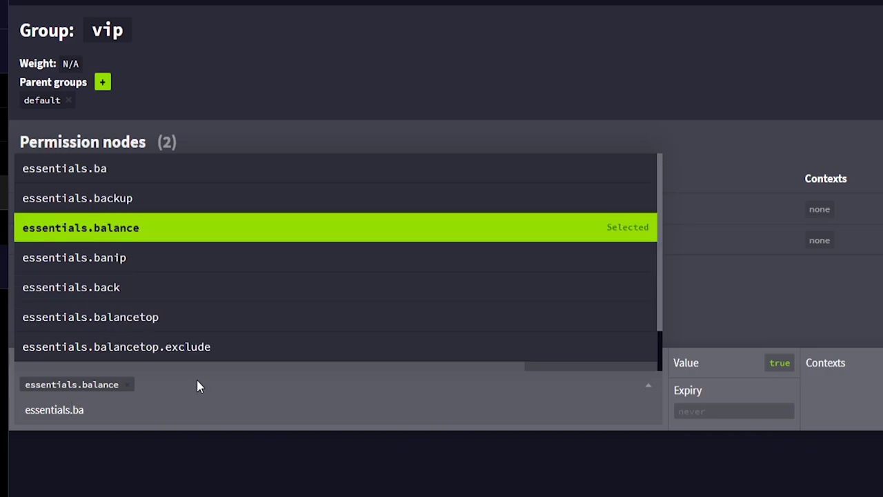
left_click(129, 324)
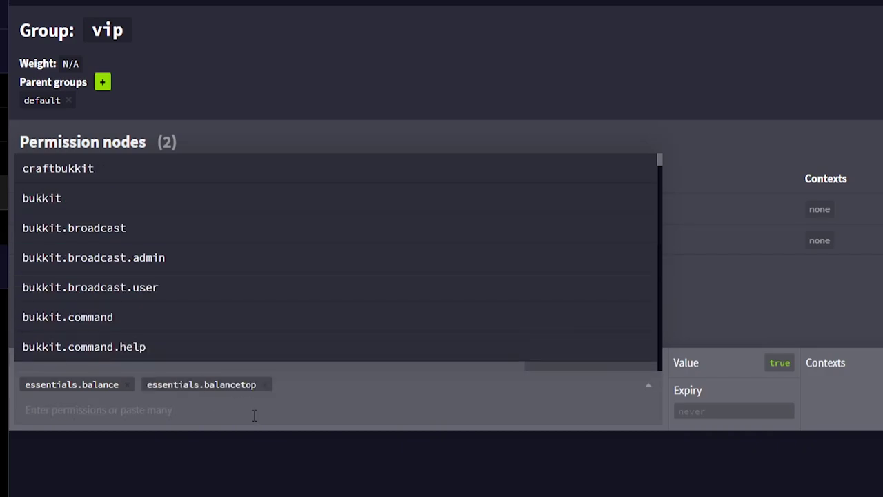
scroll(270, 237, "down", 15)
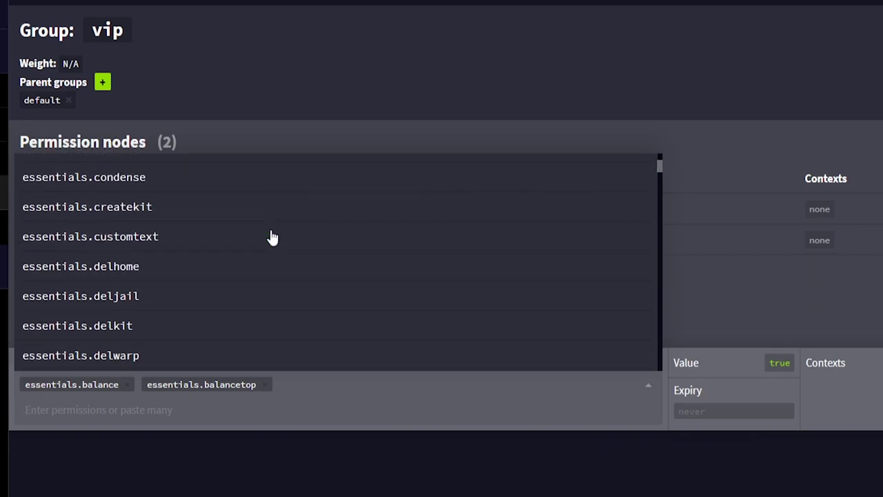
scroll(270, 236, "down", 5)
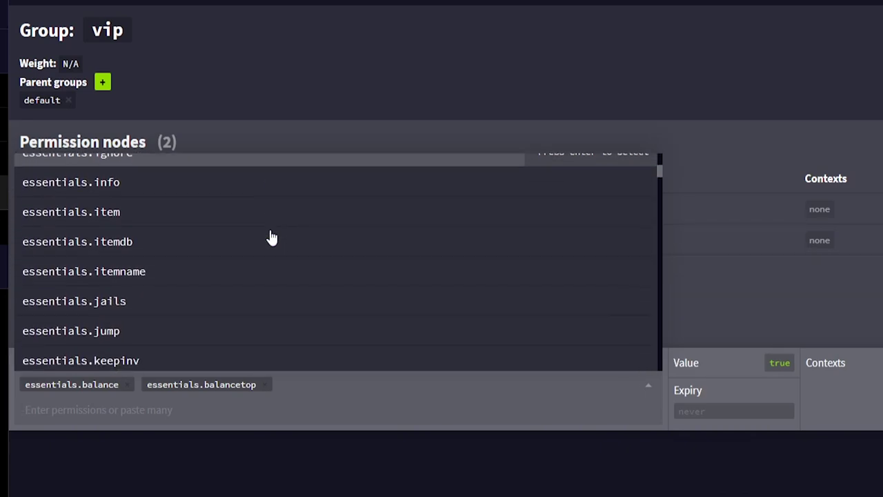
scroll(253, 236, "down", 5)
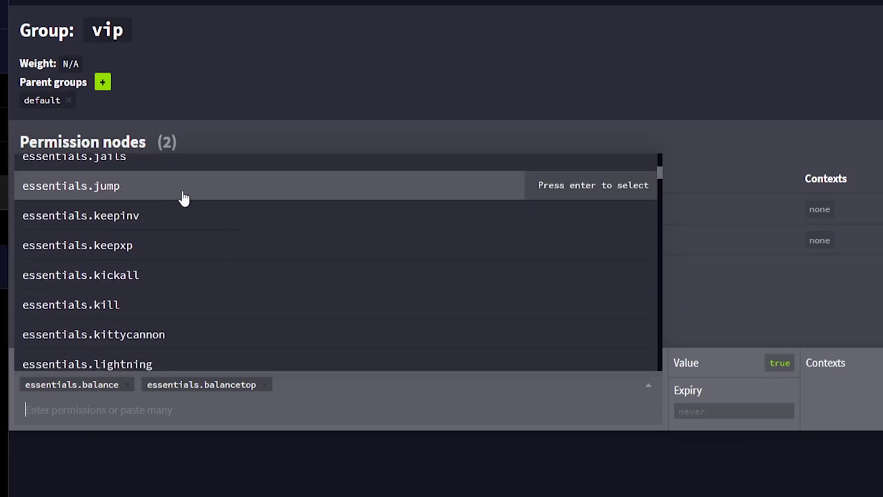
left_click(182, 198)
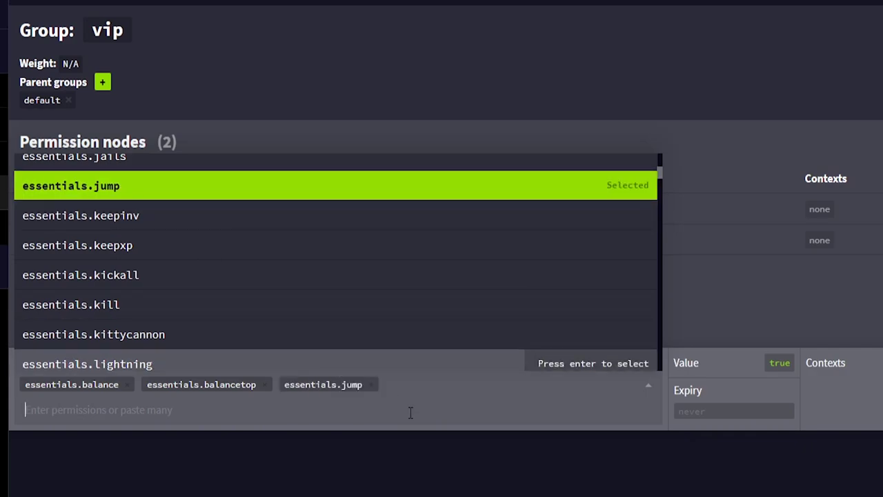
left_click(867, 341)
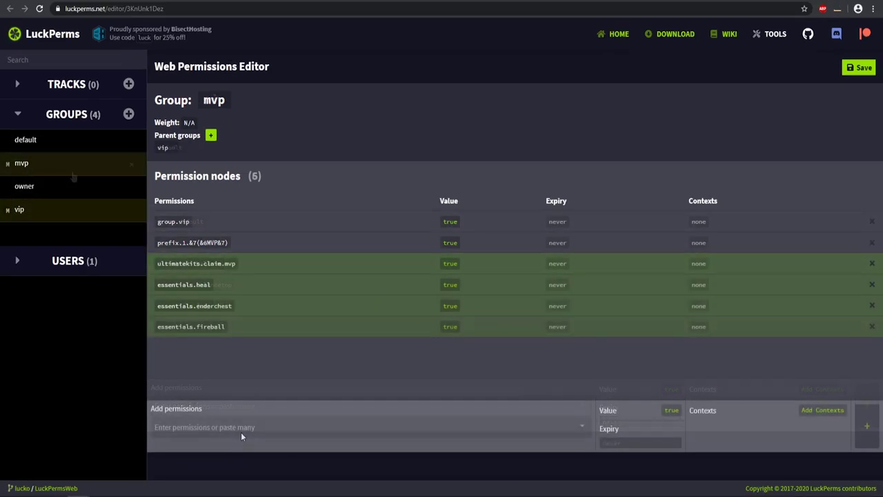
Add essentials.feed to the mvp group with a context that limits it to the world world_nether
left_click(241, 433)
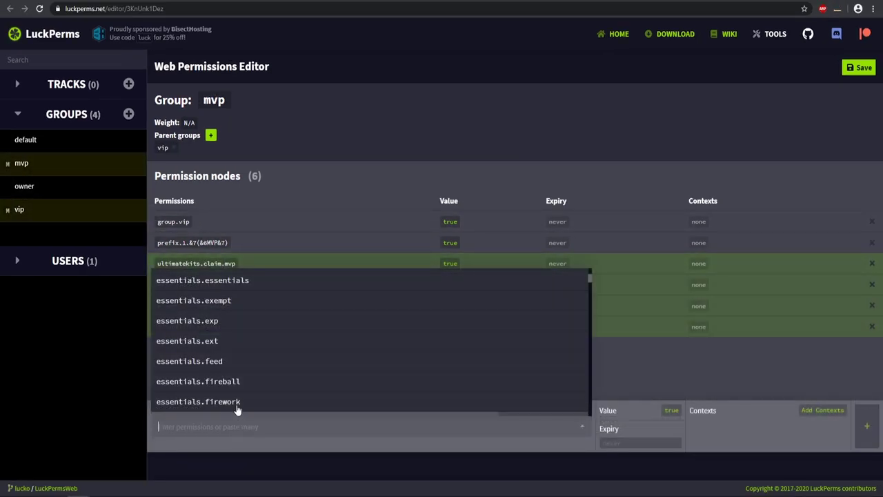
left_click(212, 362)
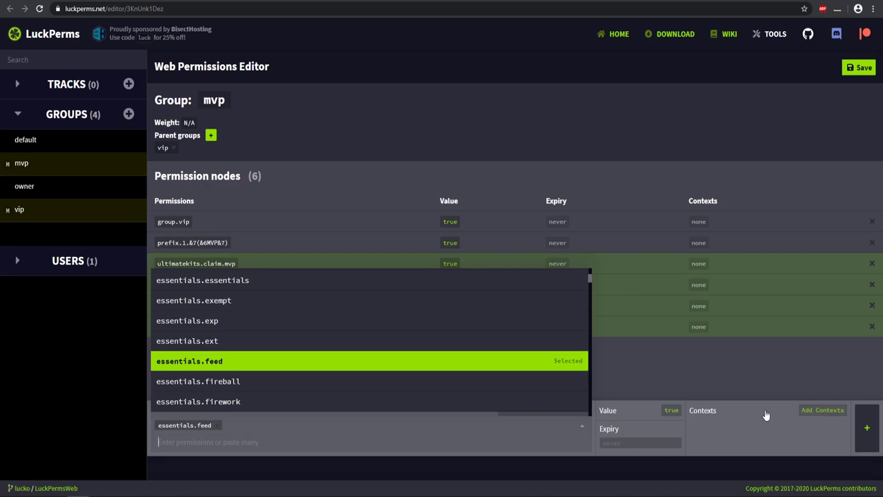
left_click(817, 413)
left_click(724, 376)
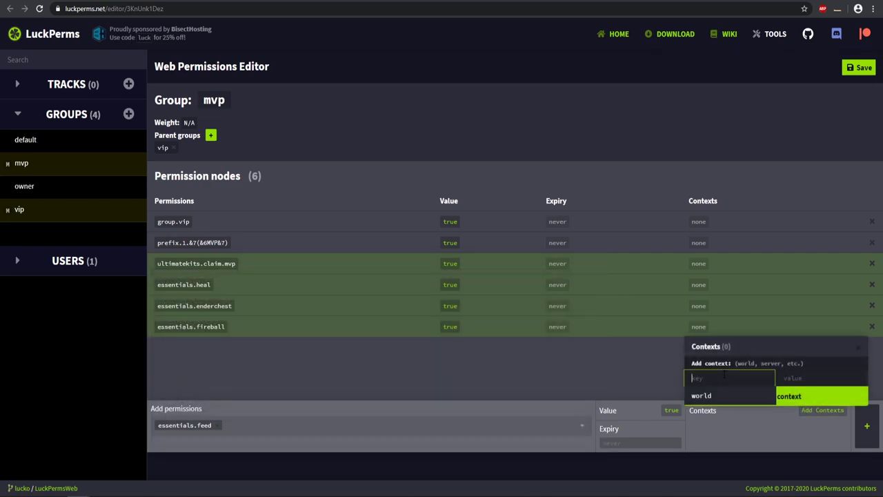
left_click(724, 395)
left_click(825, 376)
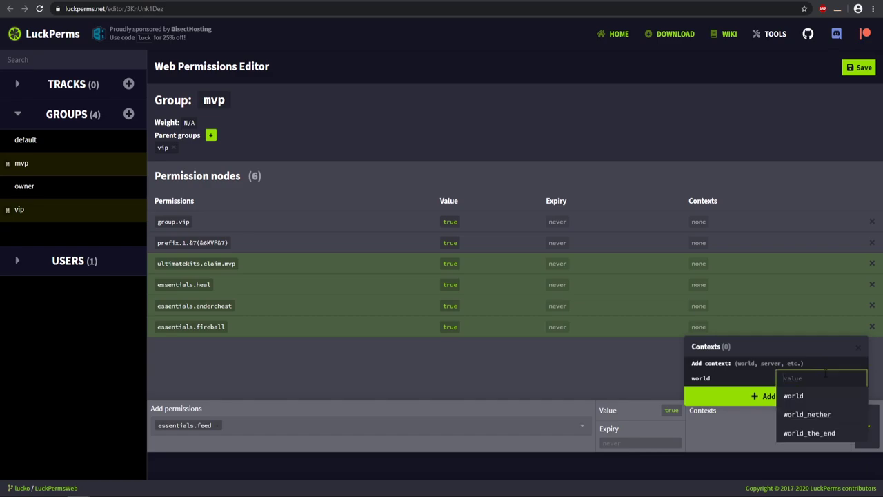
left_click(816, 415)
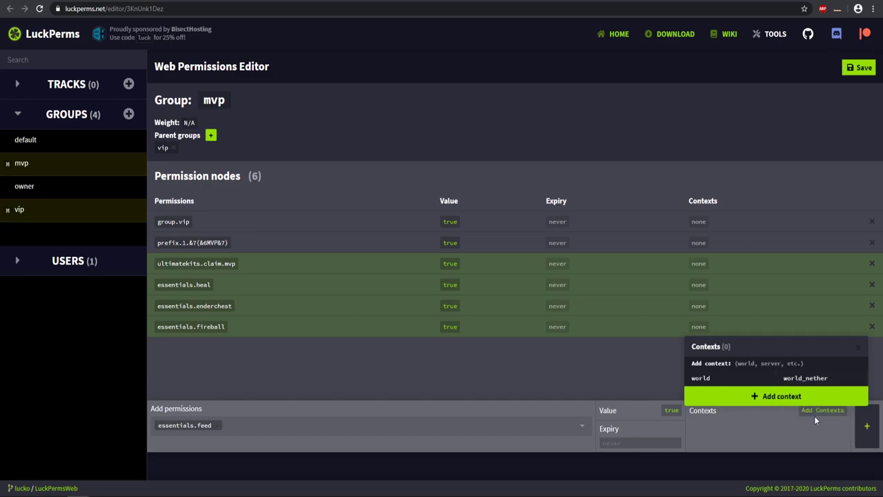
left_click(769, 404)
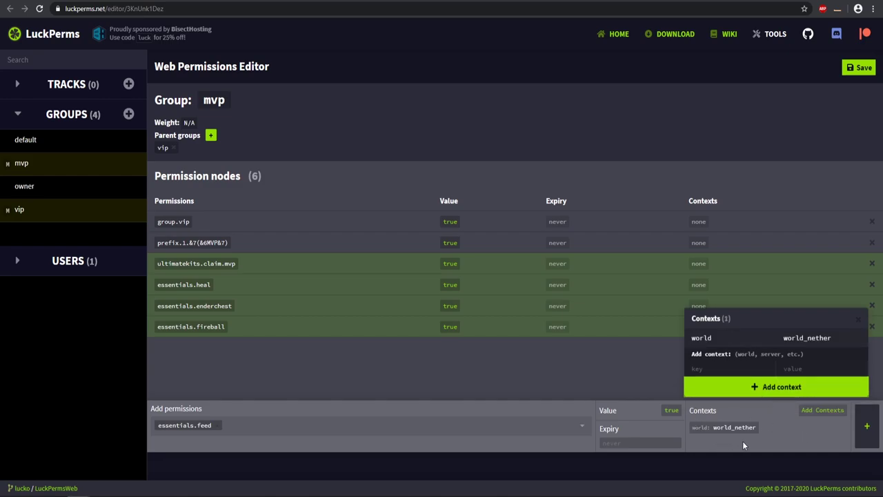
left_click(864, 426)
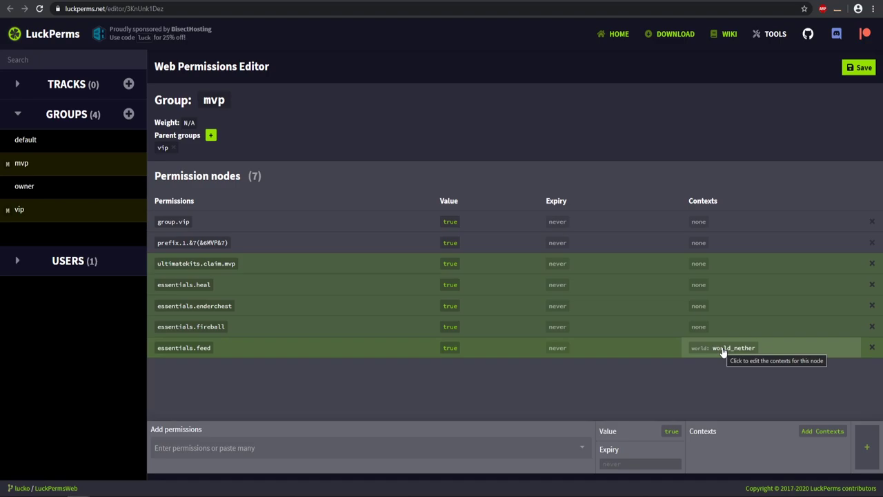
Save the web editor changes for the mvp and vip groups and copy the generated /lp applyedits command
left_click(855, 71)
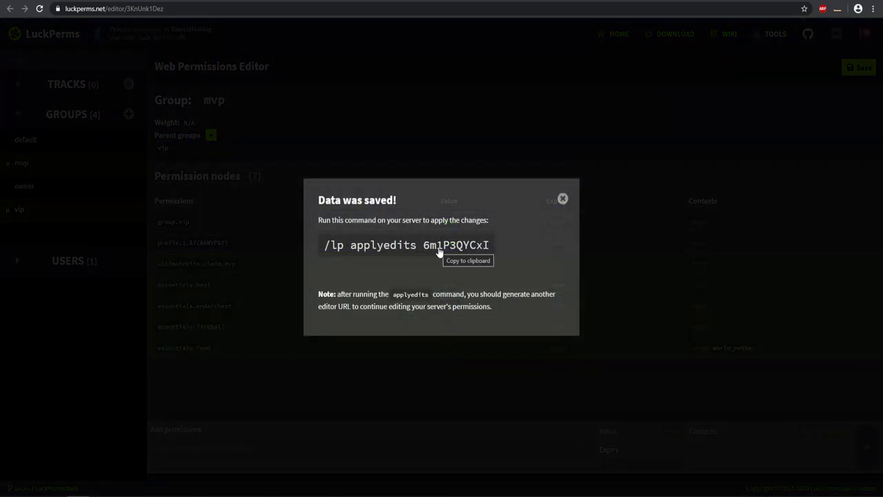
left_click(439, 250)
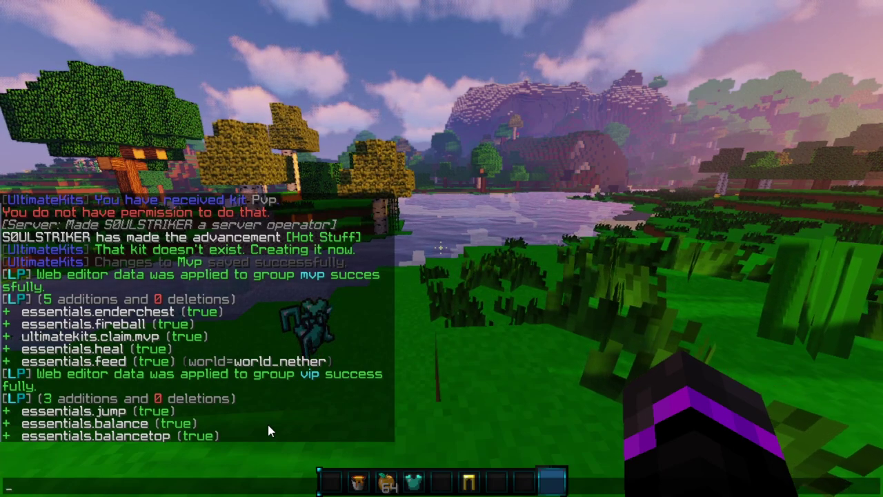
Put the player into the vip group with the /lp user parent set command
type("/lp user")
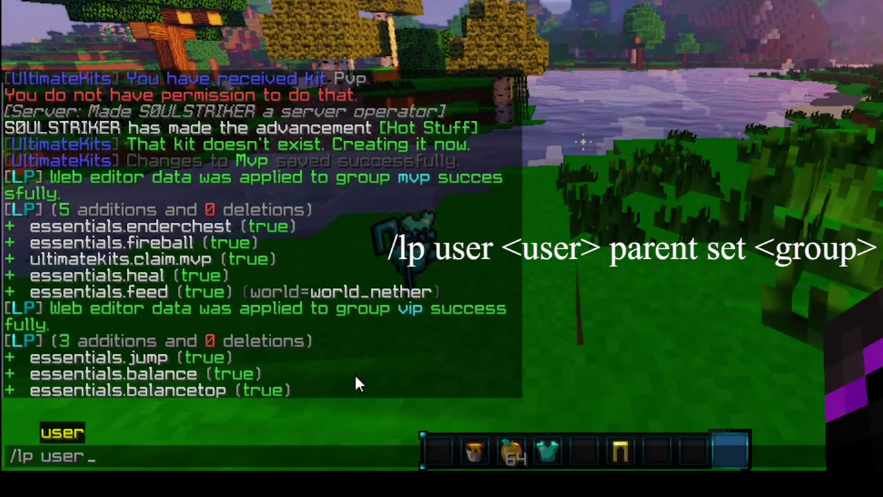
key("Tab")
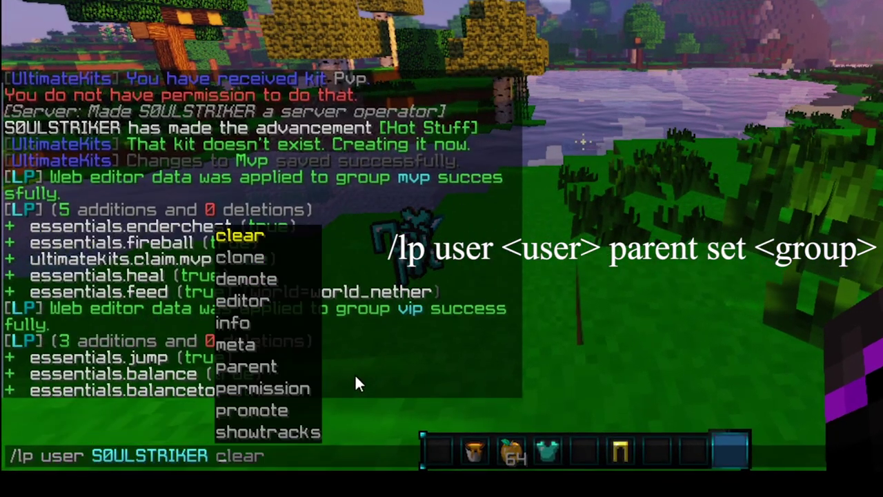
left_click(253, 369)
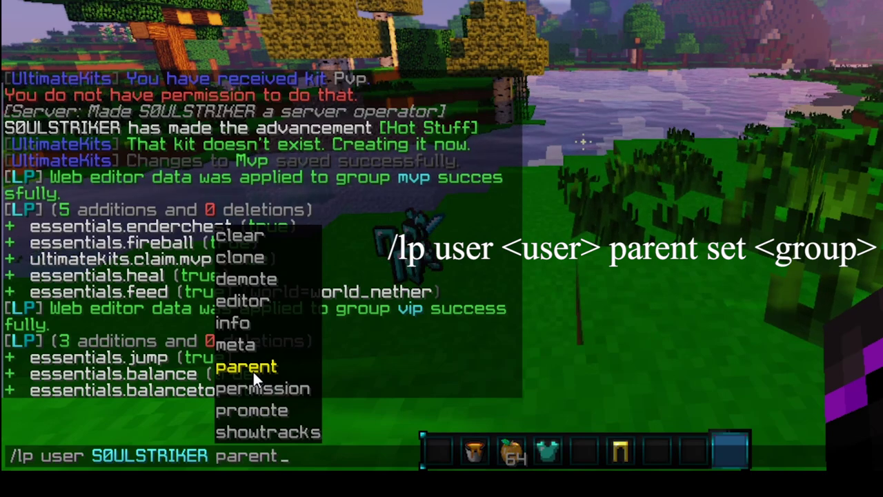
type("set a")
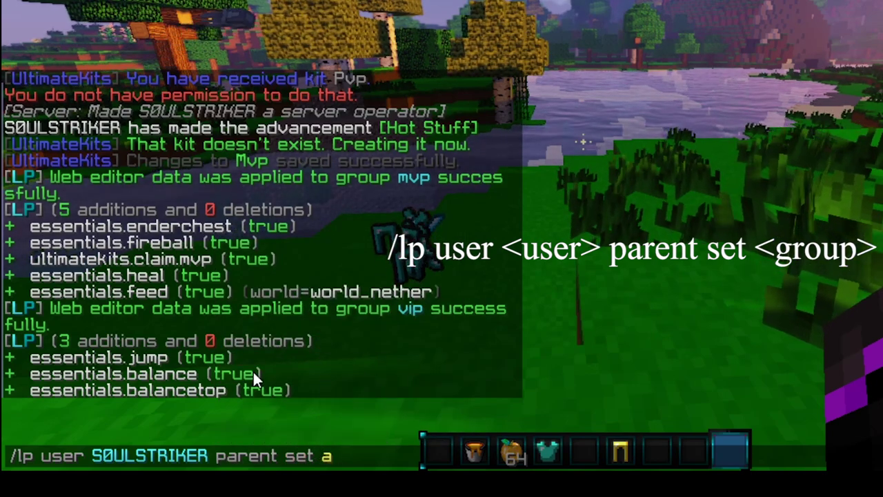
key("BackSpace")
key("Tab")
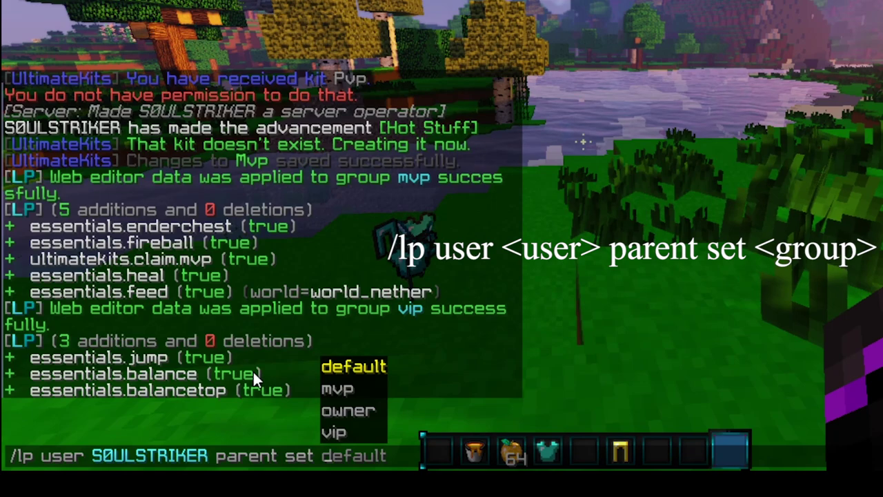
left_click(335, 433)
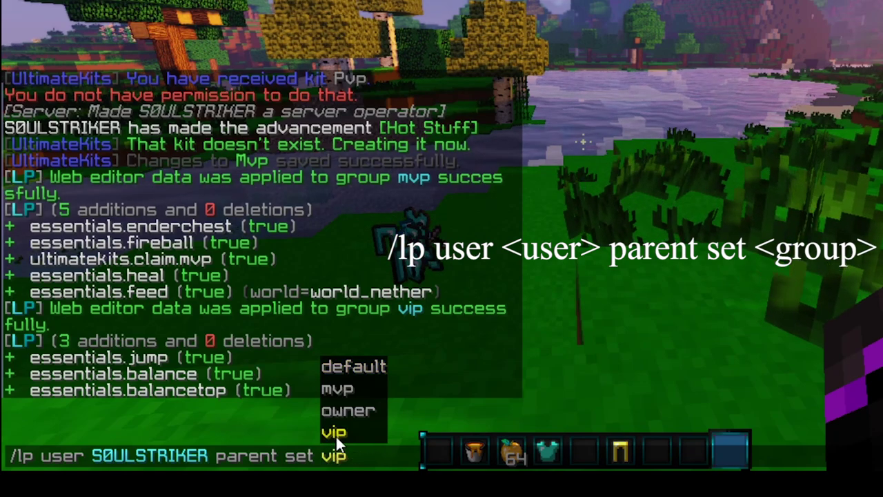
key("Return")
Send "hi" in chat to check the group prefix, and remove the player's operator status with /deop
type("thi")
key("Return")
key("t")
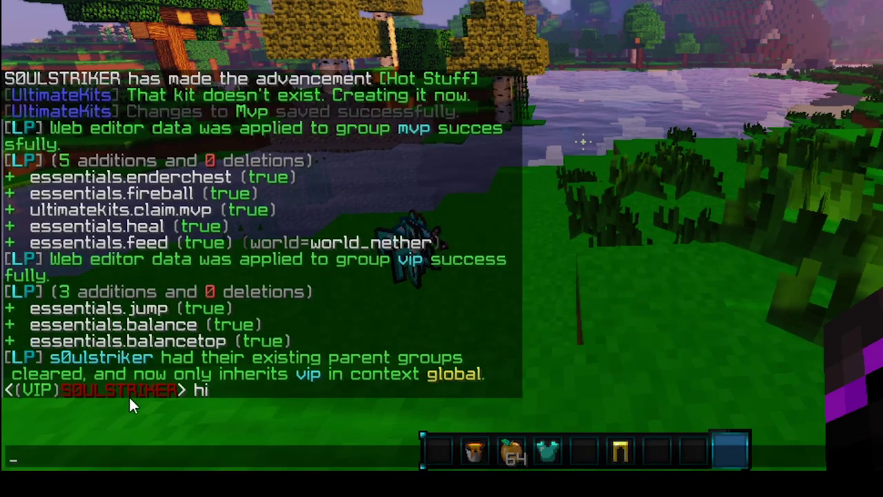
type("/deop ")
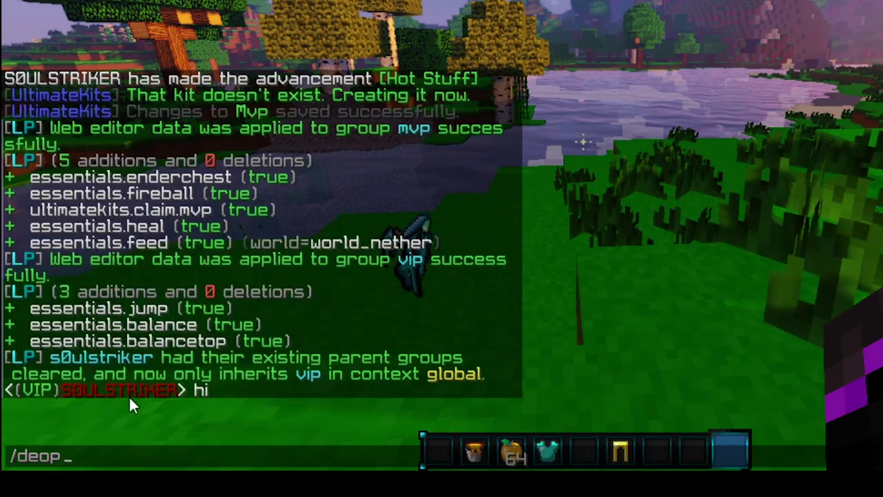
type("S")
key("Tab")
key("Return")
Look toward the trees across the water and run /jumpto to test the vip group's jump permission
key("t")
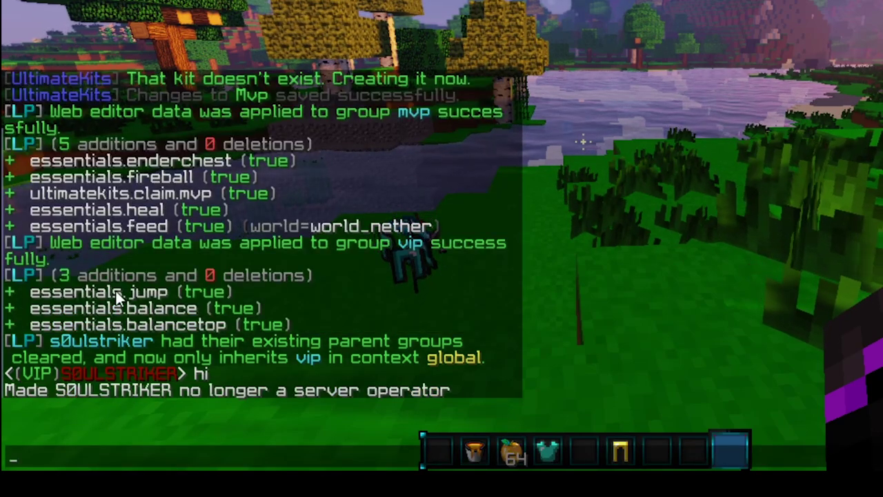
key("Escape")
type("/jumpto")
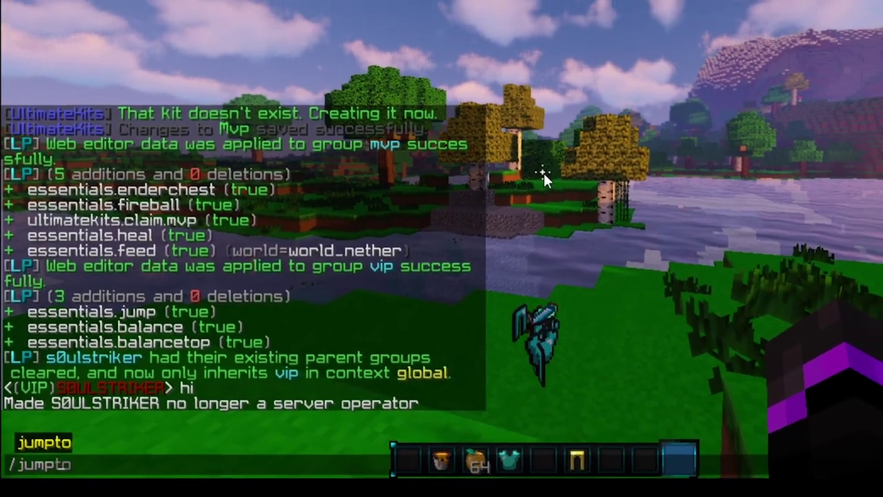
key("Return")
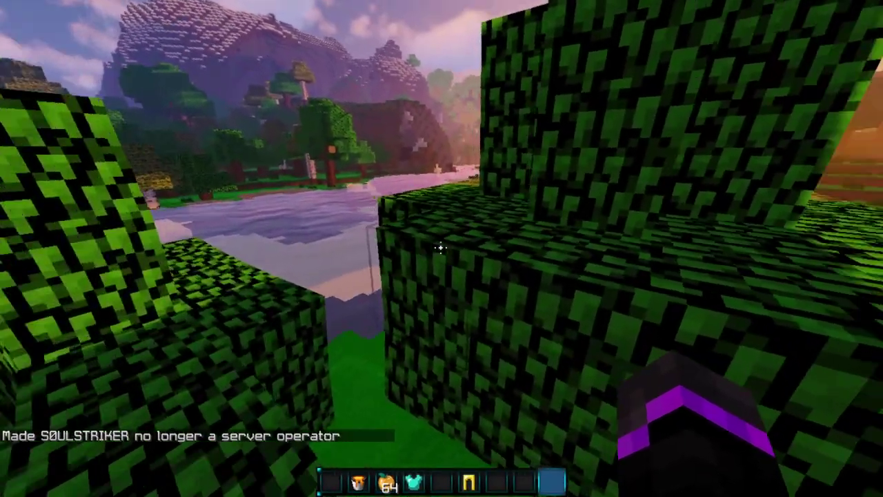
Run /balance and /balancetop to test the vip group's remaining permissions
key("slash")
type("balance")
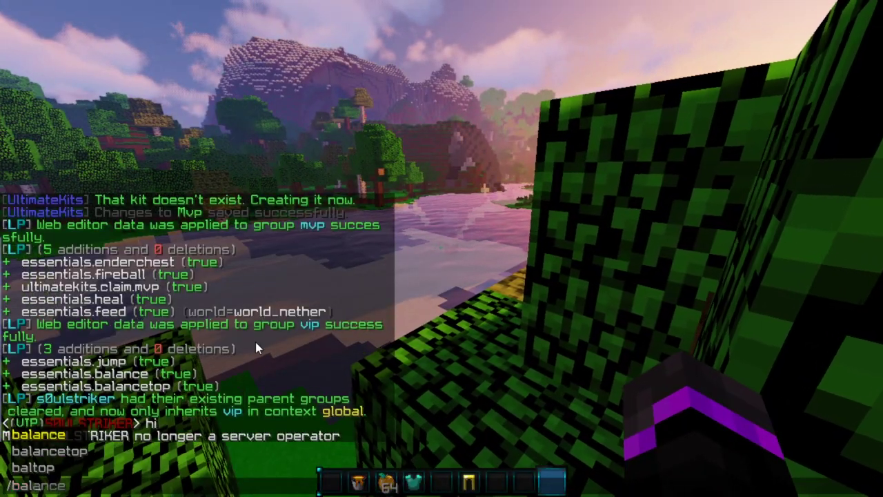
key("Return")
key("slash")
type("balancetop")
key("Return")
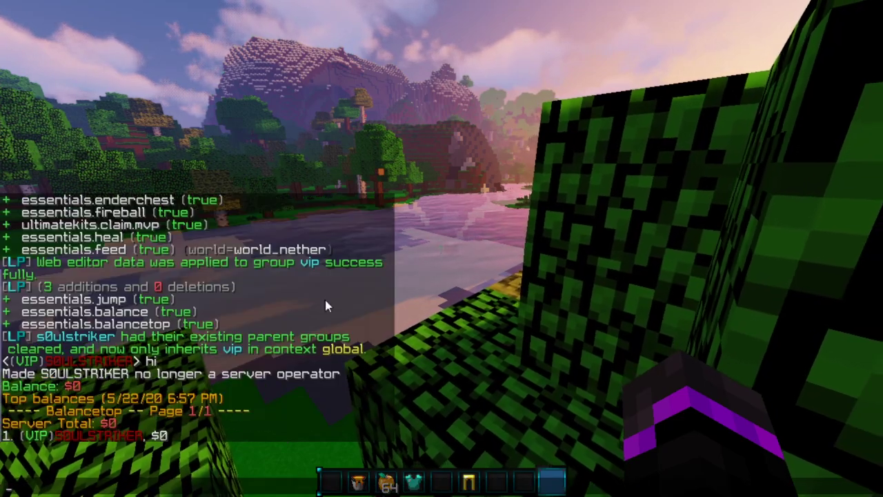
key("Escape")
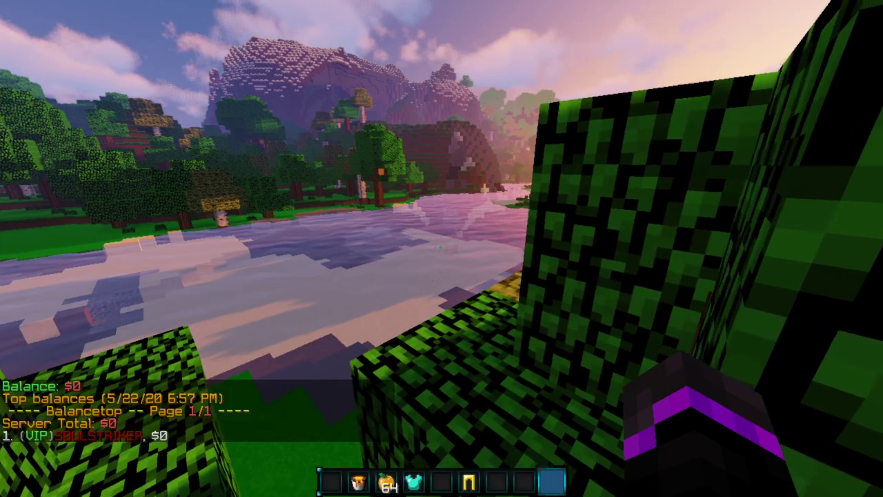
Send "hi" in chat to check the mvp prefix, and review the mvp permission nodes in the chat history
key("t")
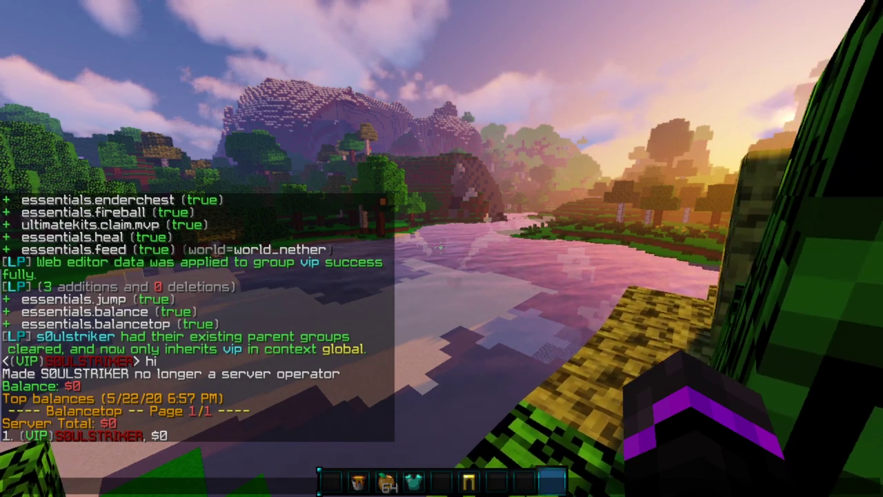
type("hi")
key("Return")
key("t")
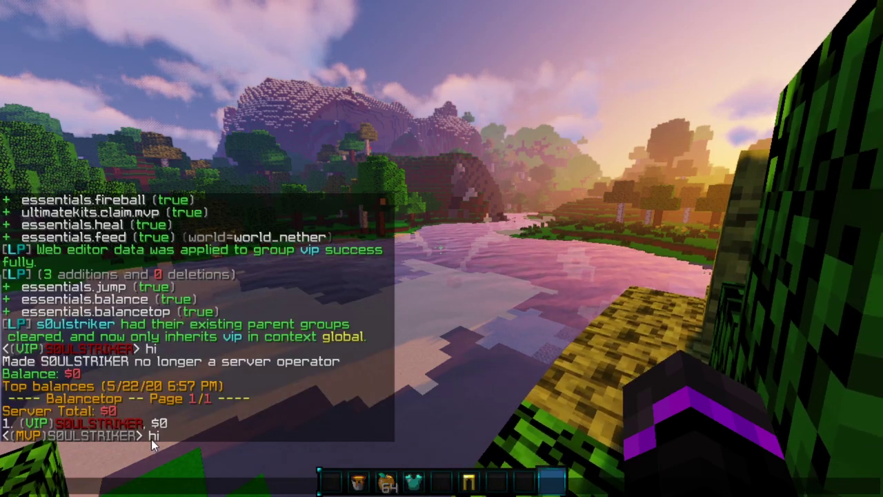
scroll(151, 439, "up", 1)
scroll(190, 437, "down", 1)
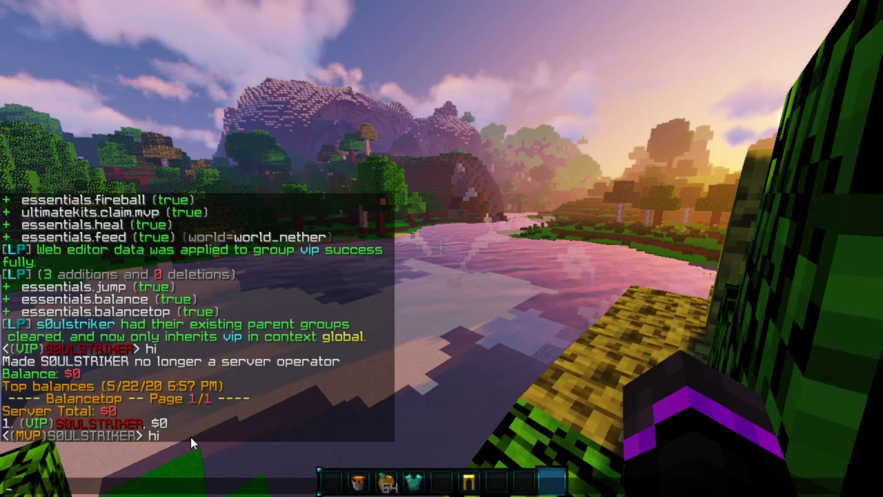
scroll(143, 411, "up", 1)
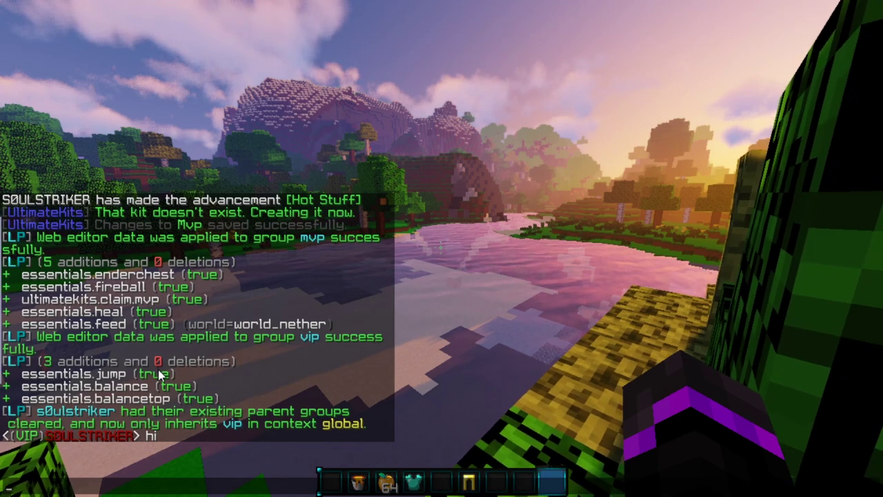
Run /echest, /heal and /feed to test the mvp group's permissions in the current world
type("/echest")
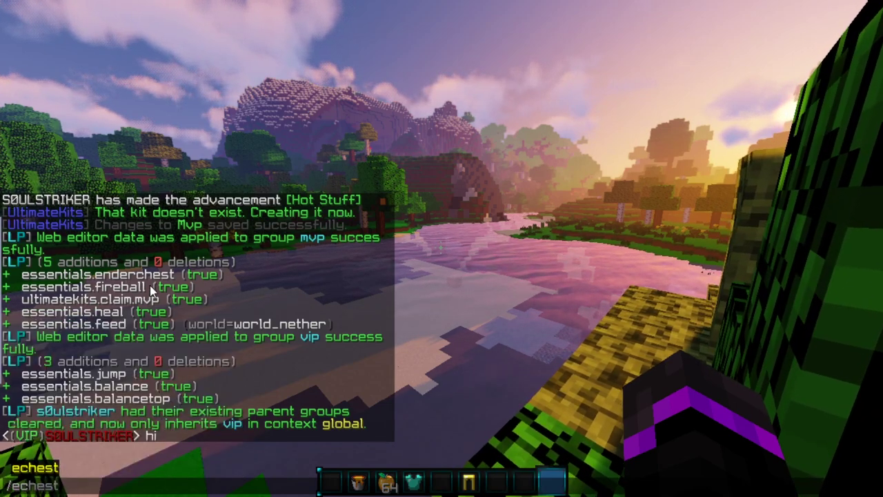
key("Return")
key("Escape")
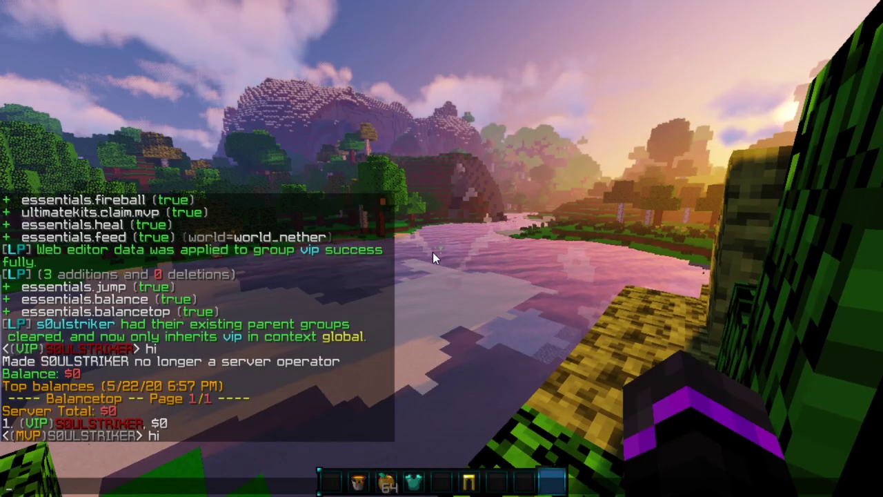
type("/heal")
key("Return")
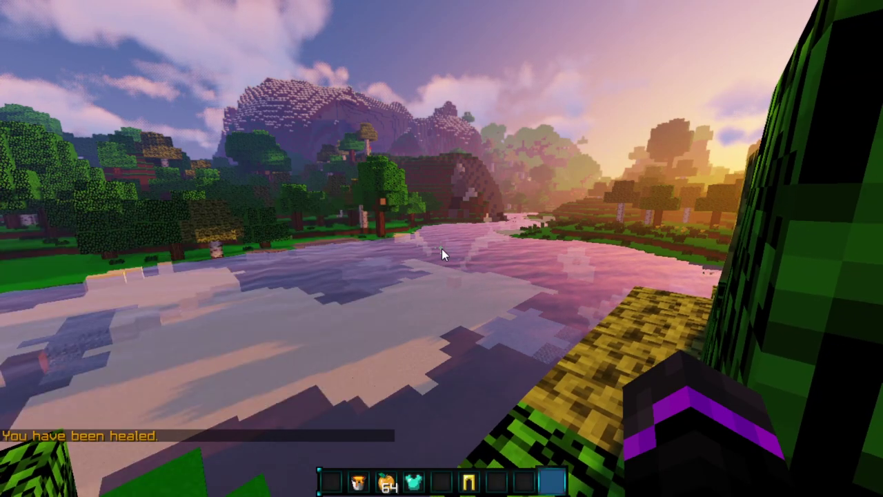
type("t/feed")
key("Return")
Begin an /lp user command in the chat
key("t")
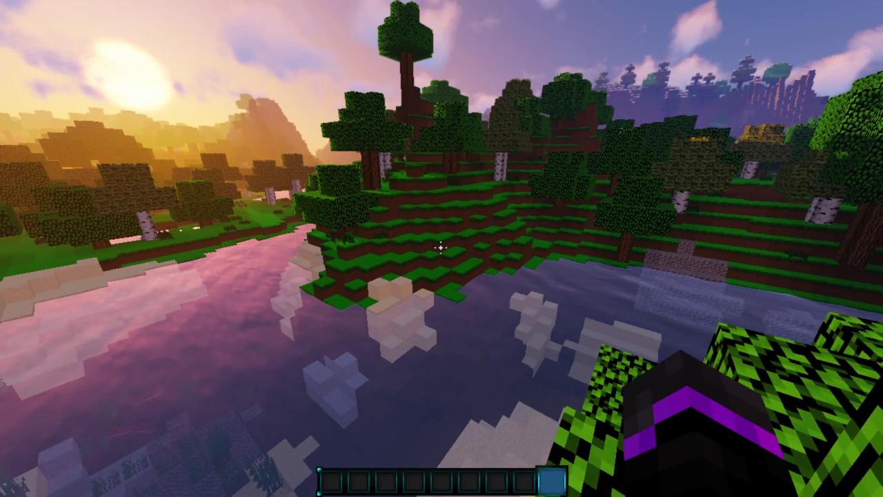
type("/lp user")
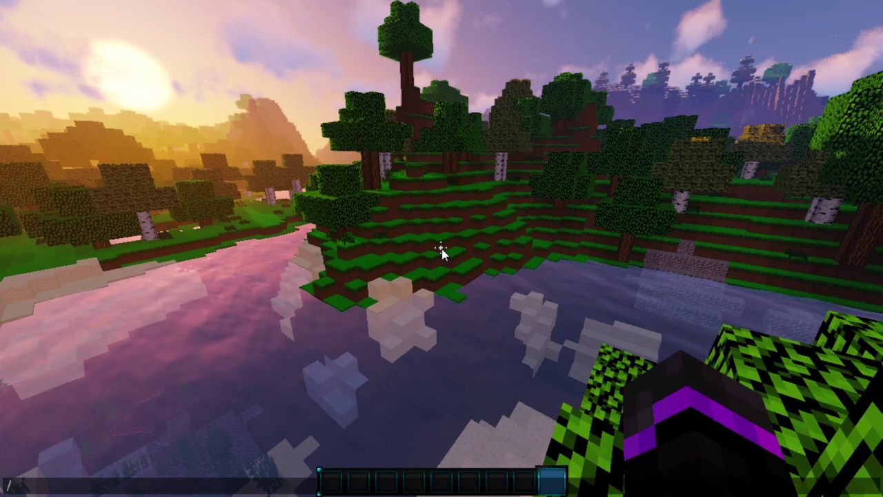